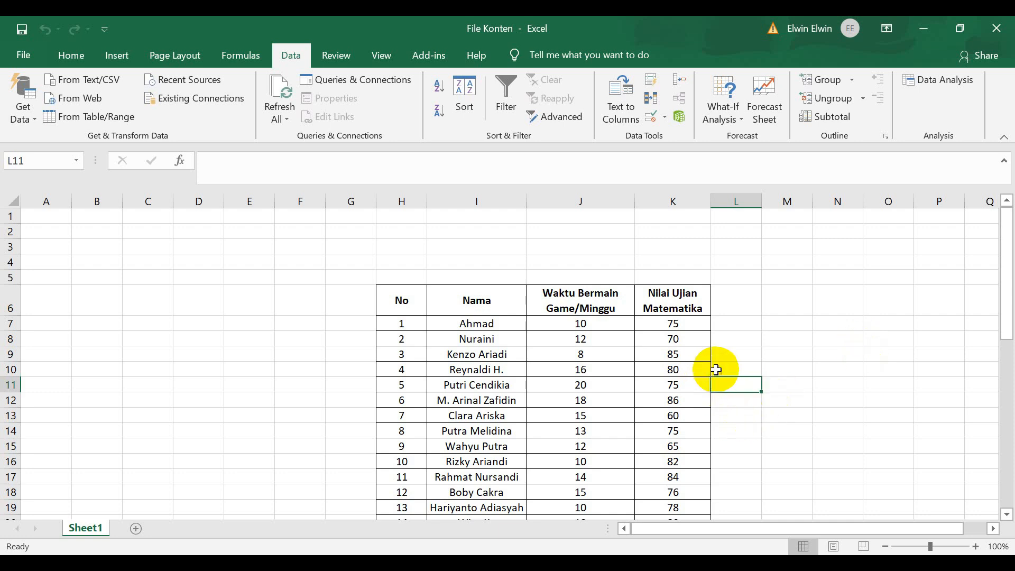
Examine the weekly game time and math exam score data in J6:K21, including the header row.
scroll(719, 368, "down", 2)
left_click(780, 343)
scroll(775, 351, "up", 2)
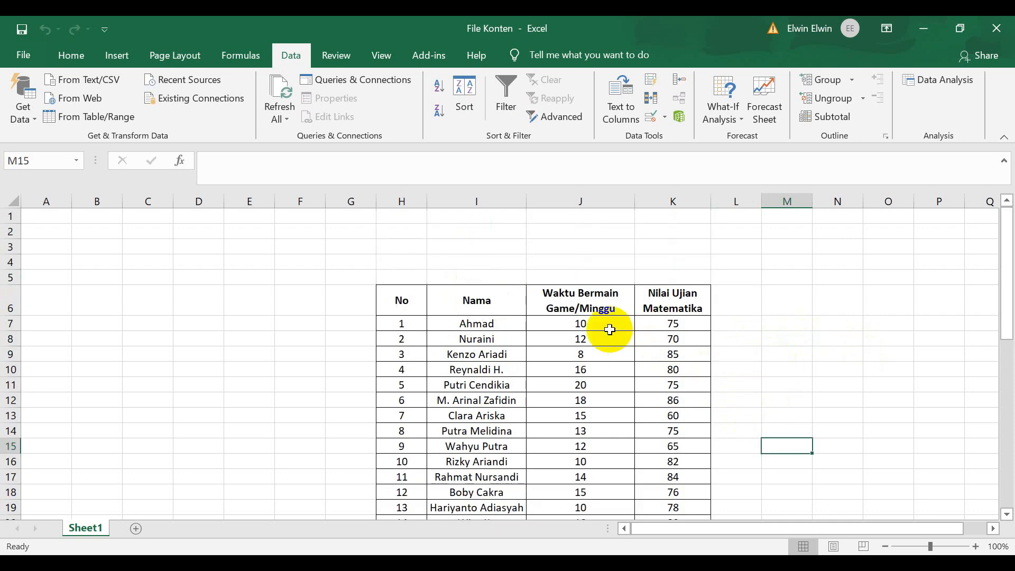
scroll(607, 333, "down", 2)
left_click(644, 310)
scroll(623, 300, "up", 2)
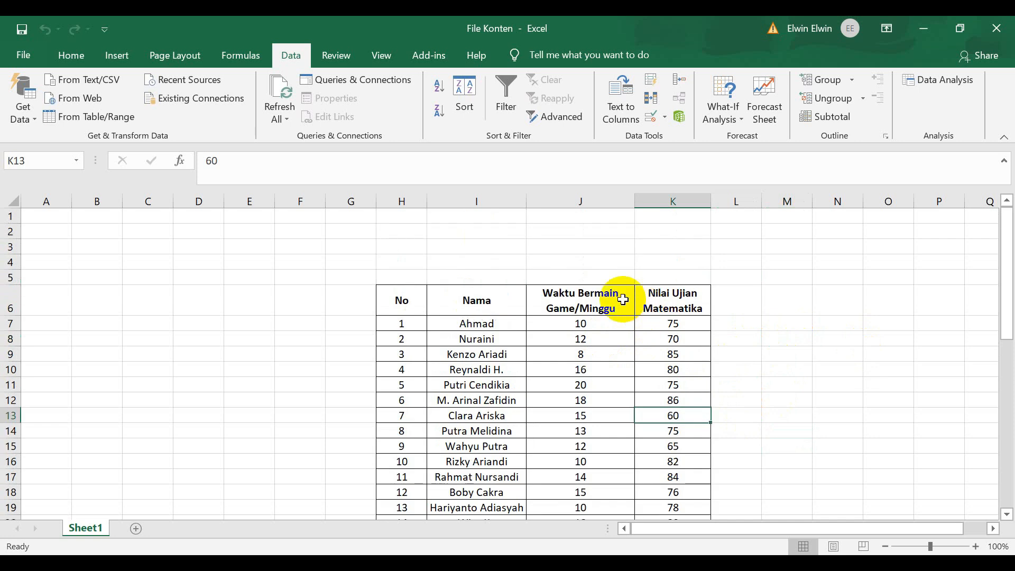
left_click_drag(555, 295, 685, 488)
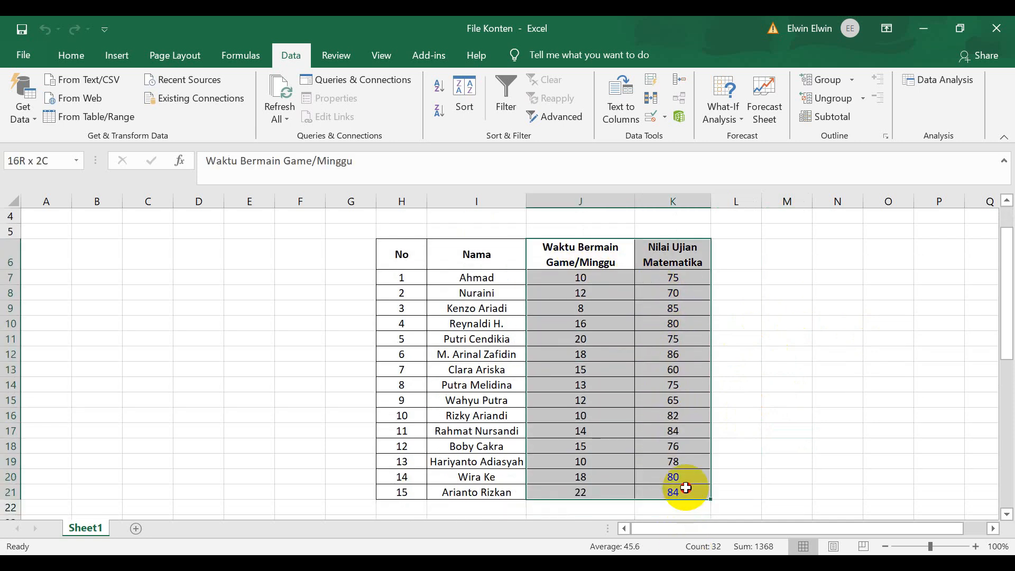
left_click(817, 355)
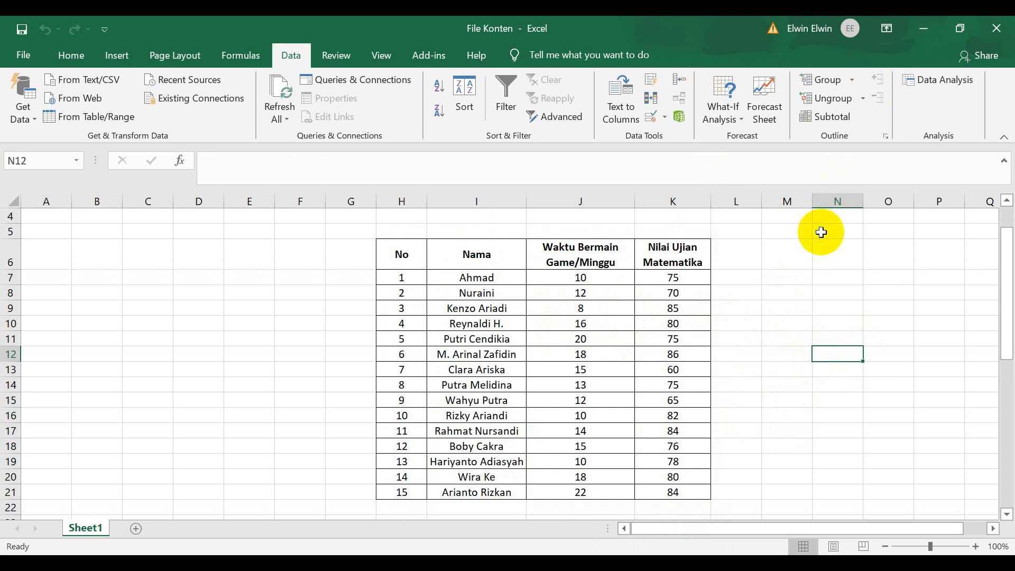
left_click(838, 256)
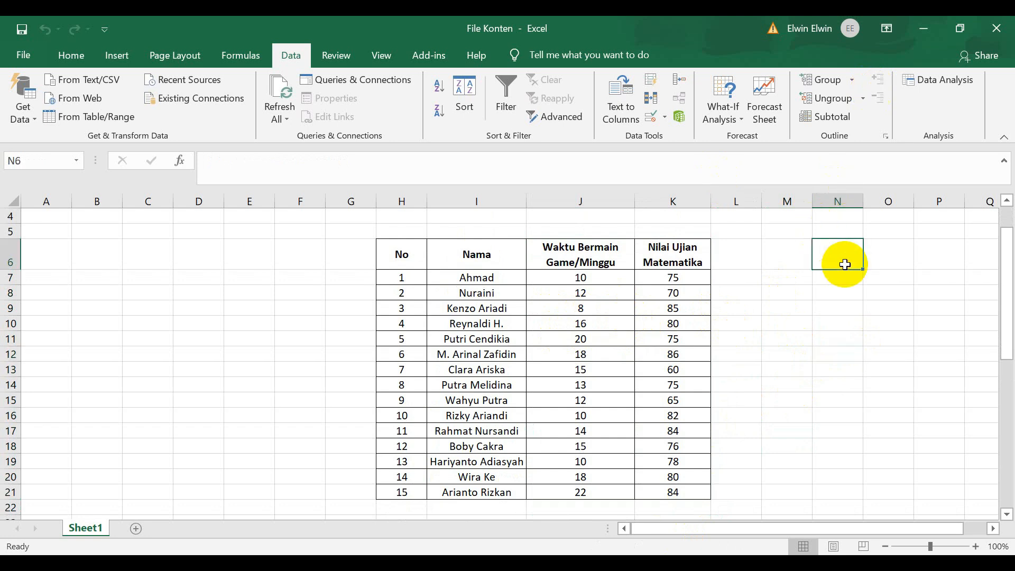
Look through the analysis tools offered by Data Analysis and close the list without running one.
left_click(936, 84)
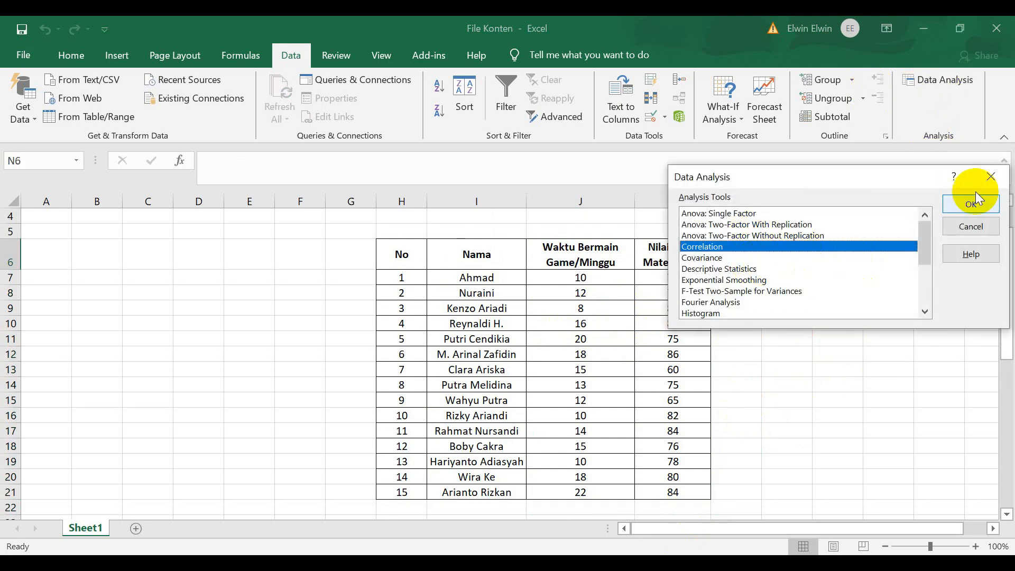
scroll(780, 296, "down", 3)
scroll(767, 278, "up", 3)
scroll(778, 256, "down", 3)
scroll(745, 239, "up", 3)
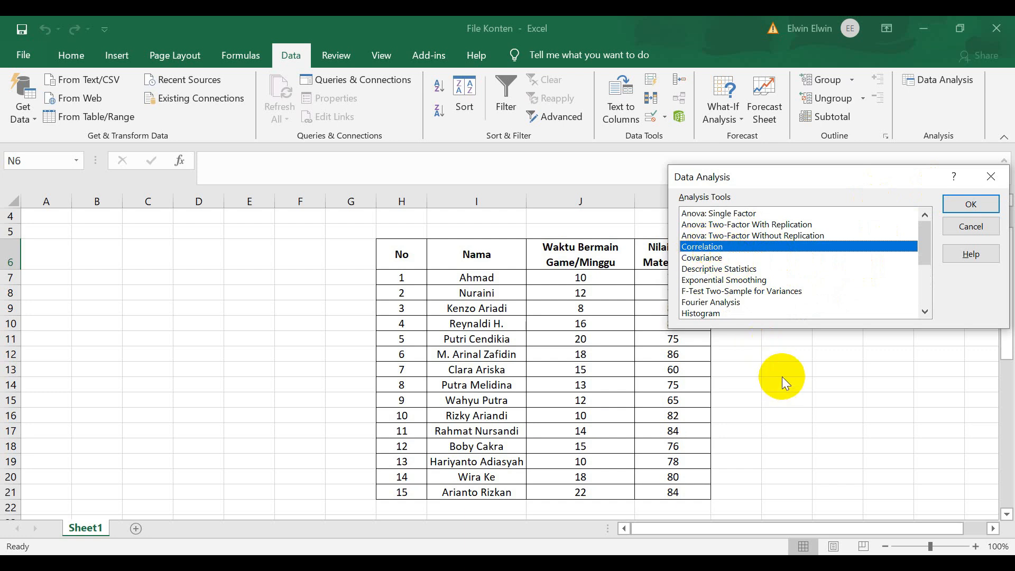
left_click(989, 177)
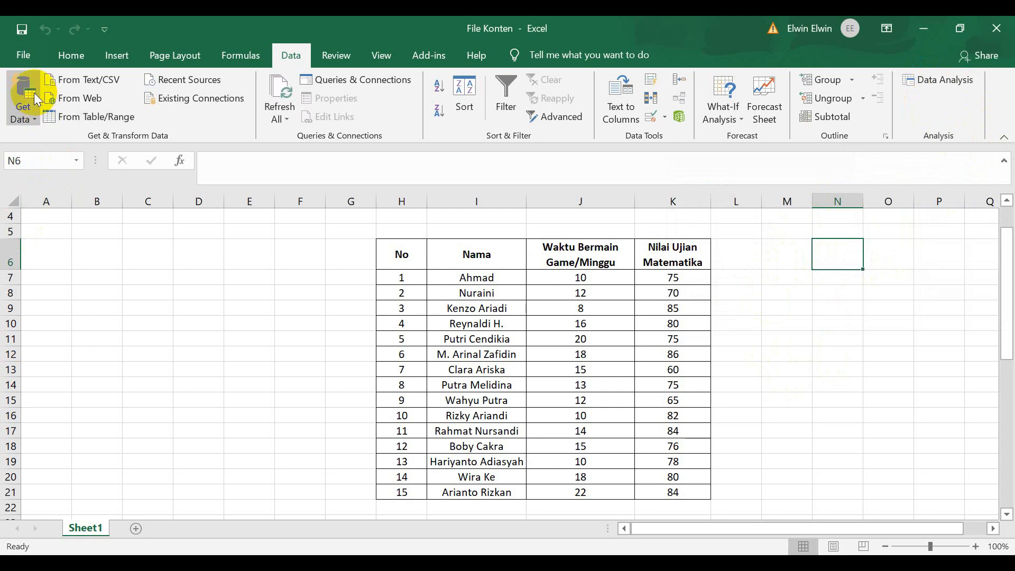
Check in the Excel add-ins manager that the Analysis ToolPak is enabled and confirm the selection.
left_click(23, 58)
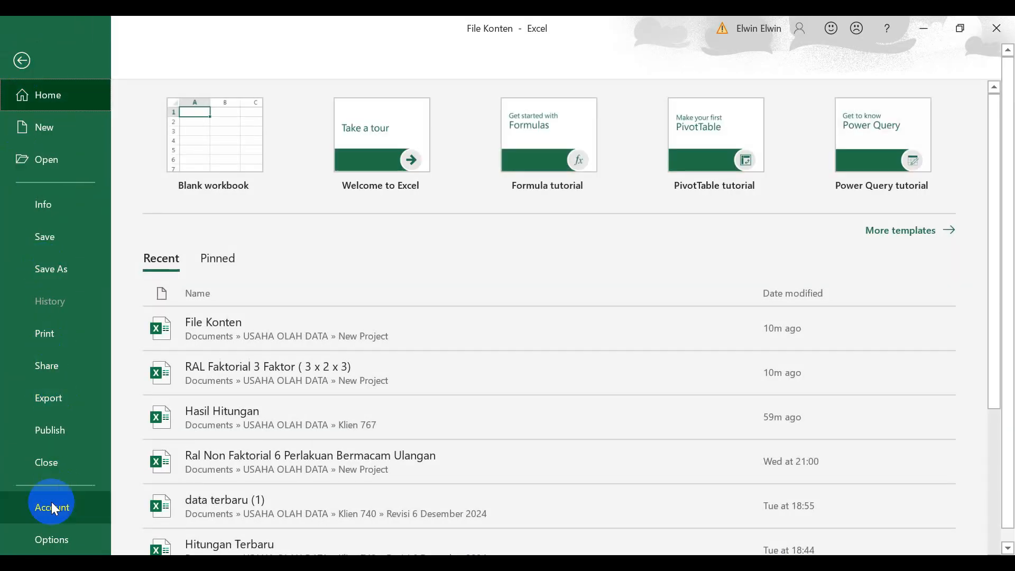
left_click(65, 538)
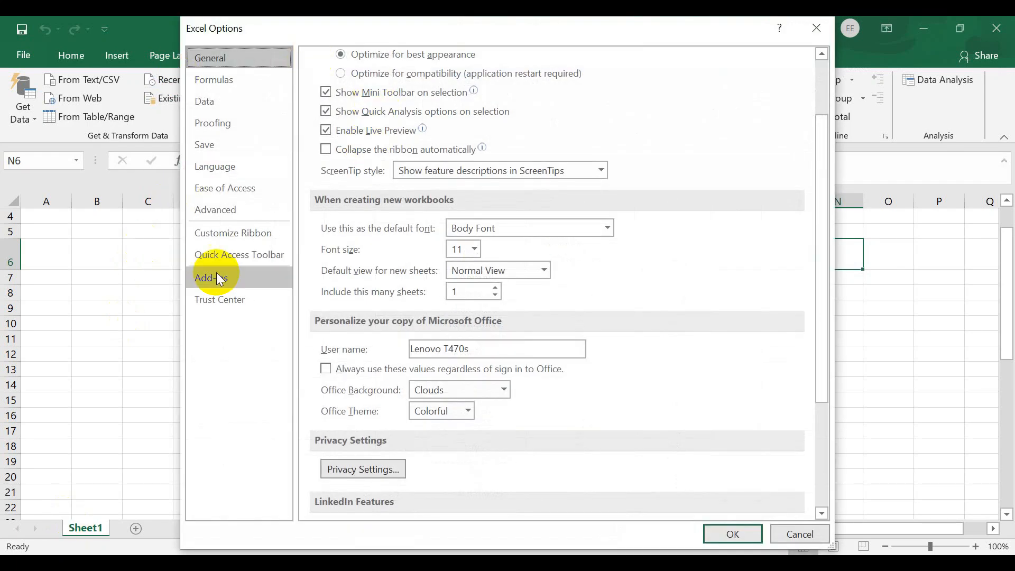
left_click(225, 279)
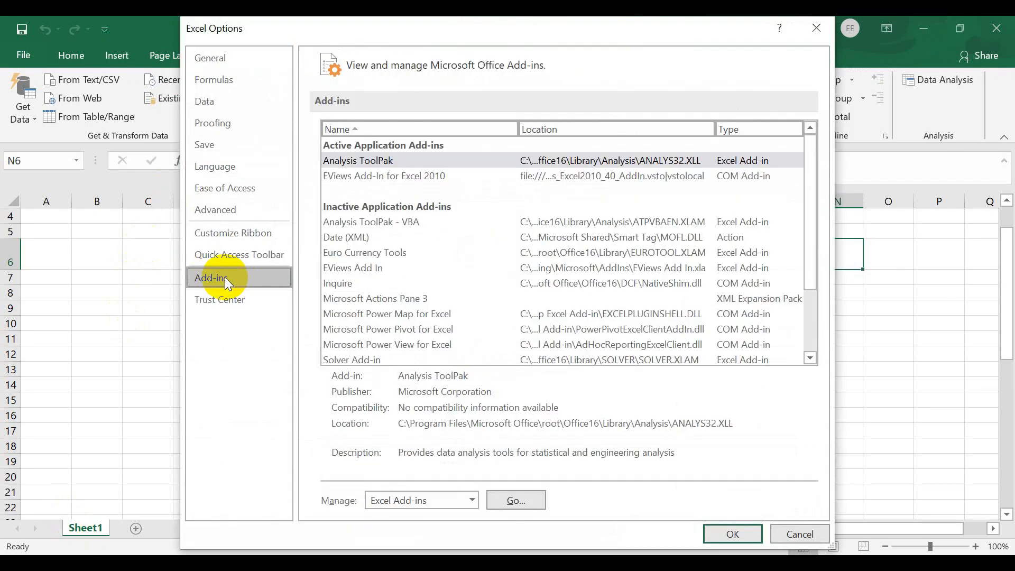
left_click(373, 163)
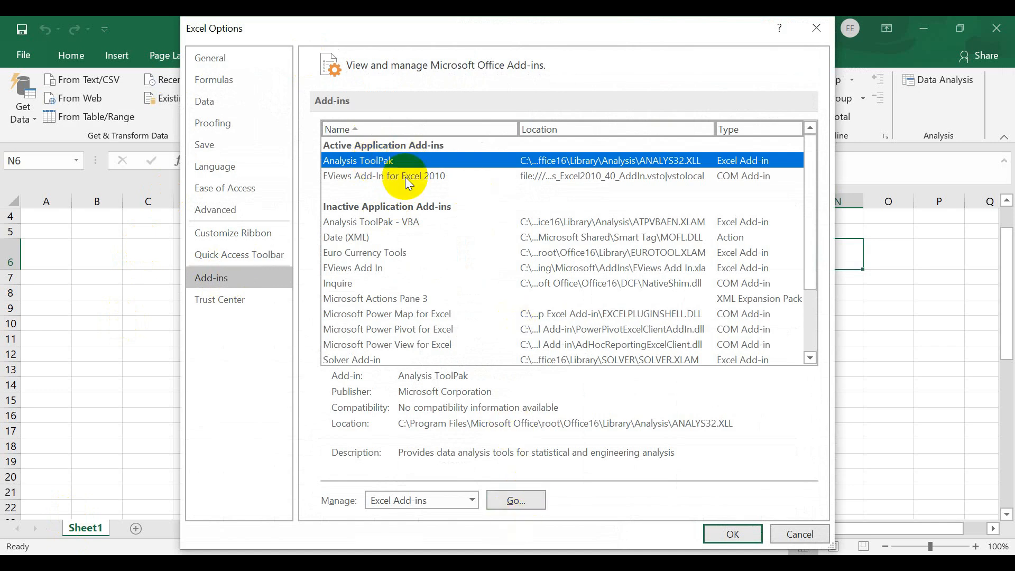
left_click(517, 500)
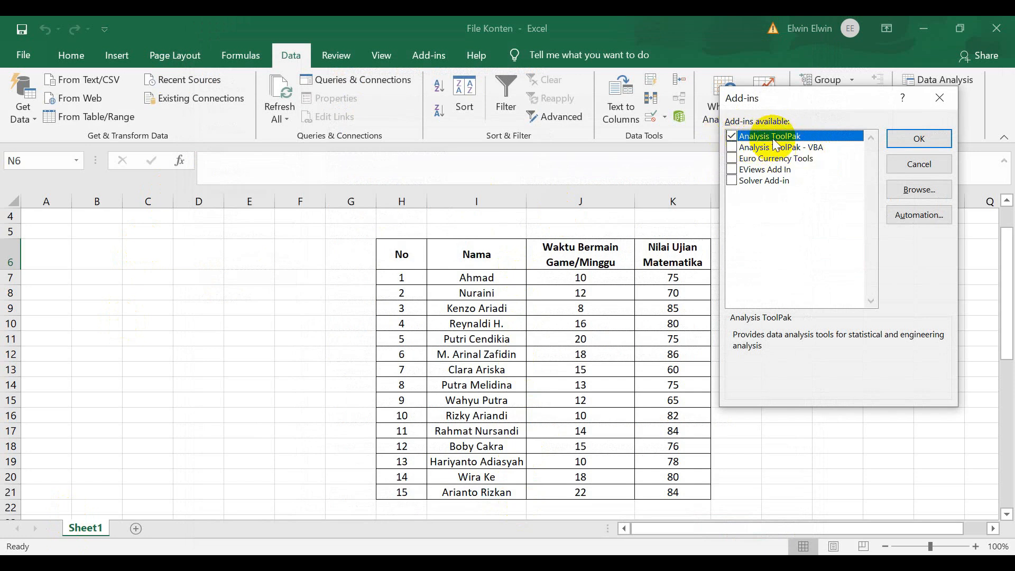
left_click(928, 140)
left_click(818, 335)
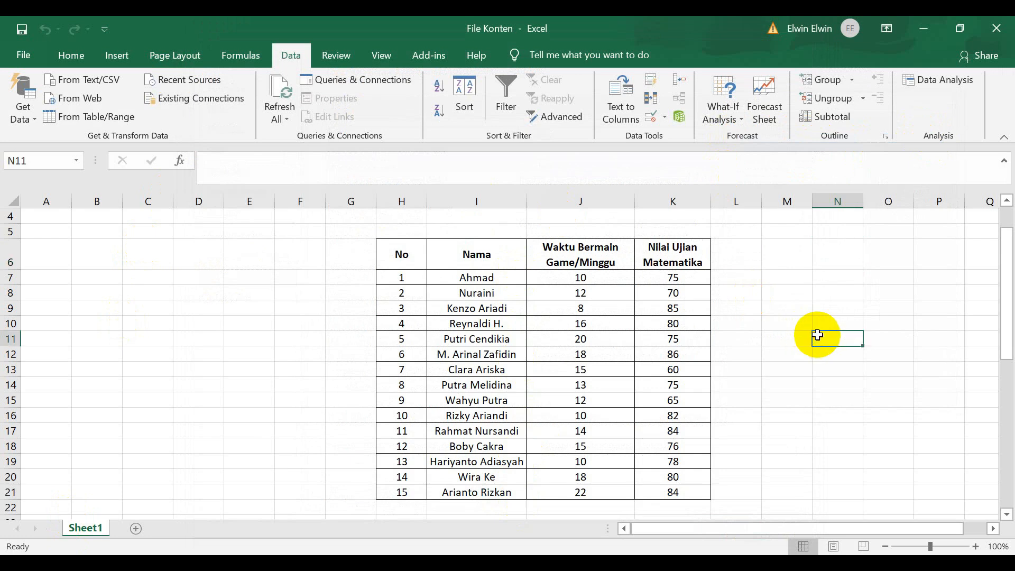
left_click(241, 55)
left_click(287, 55)
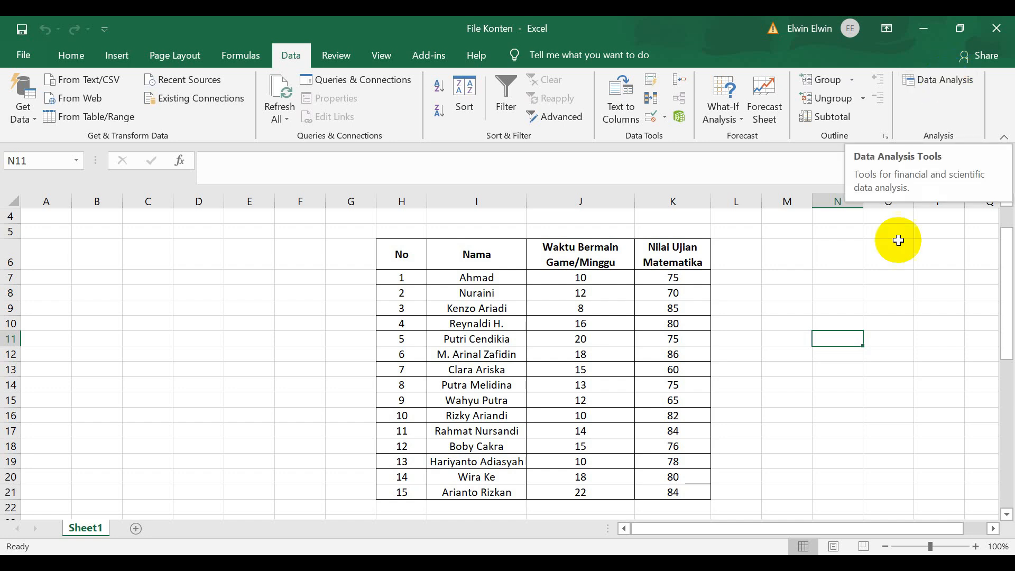
left_click(790, 415)
left_click(798, 322)
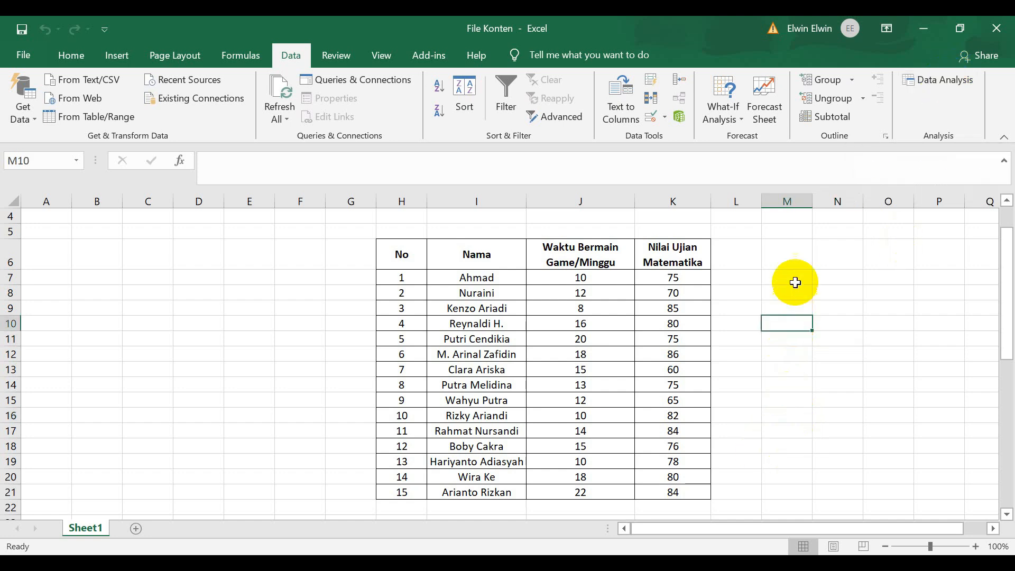
key("Right")
key("Right")
key("Right")
key("Right")
key("Right")
key("Right")
key("Right")
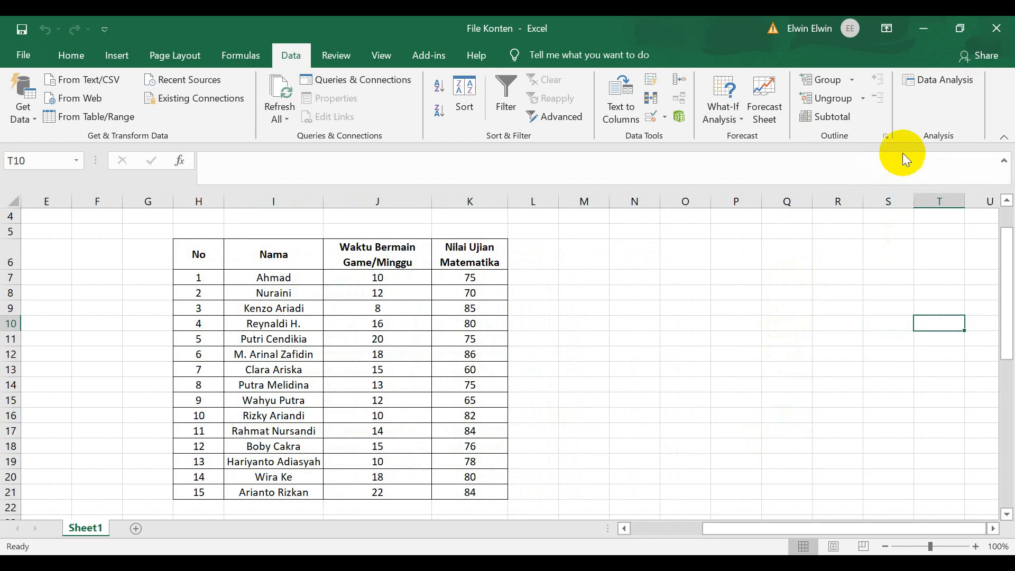
Start a Correlation analysis and set its input range to $J$6:$K$21, covering both variables with their headers.
left_click(932, 81)
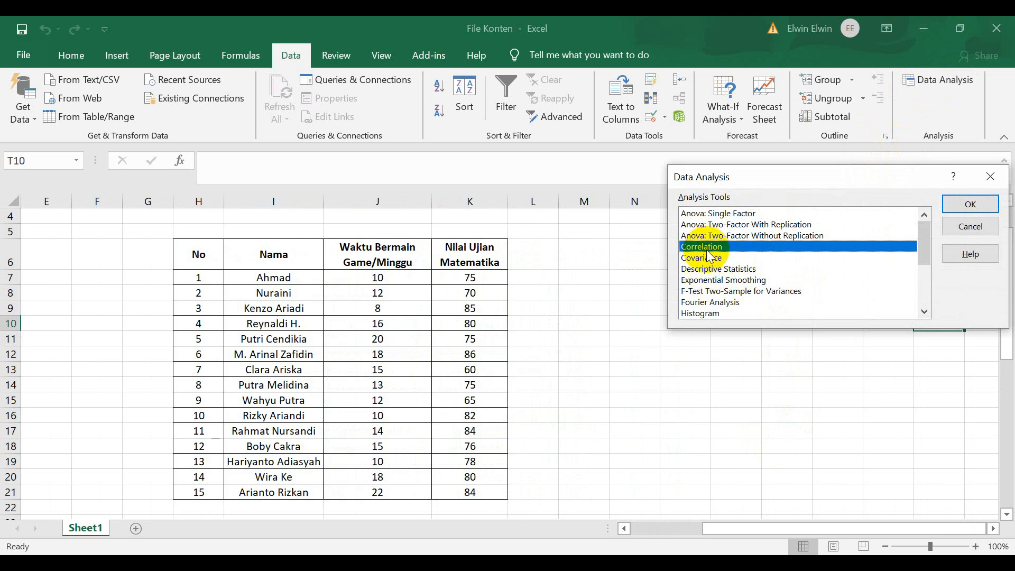
left_click(970, 205)
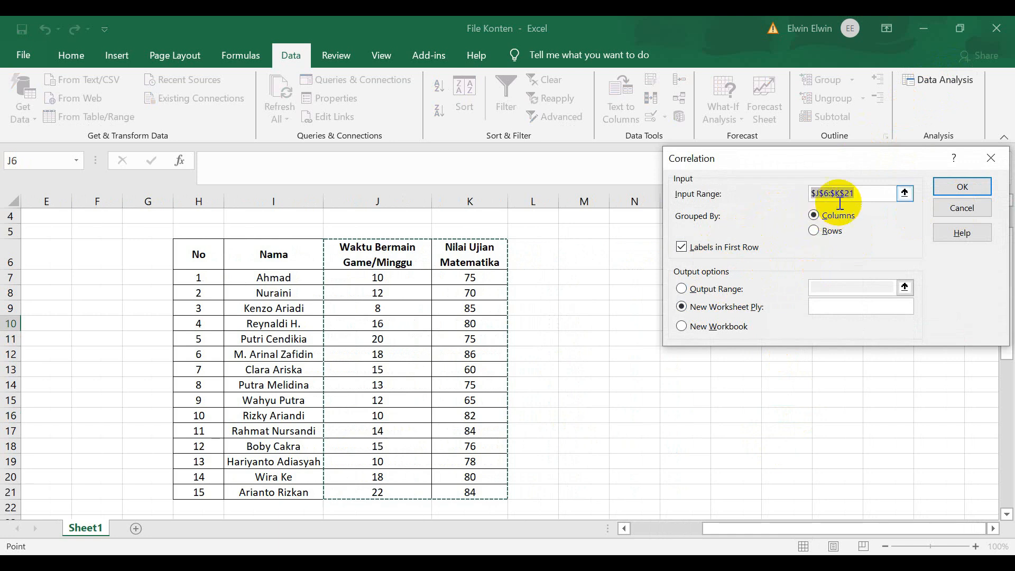
left_click(865, 194)
key("BackSpace")
key("BackSpace")
key("BackSpace")
key("BackSpace")
key("BackSpace")
key("BackSpace")
key("BackSpace")
key("BackSpace")
key("BackSpace")
key("BackSpace")
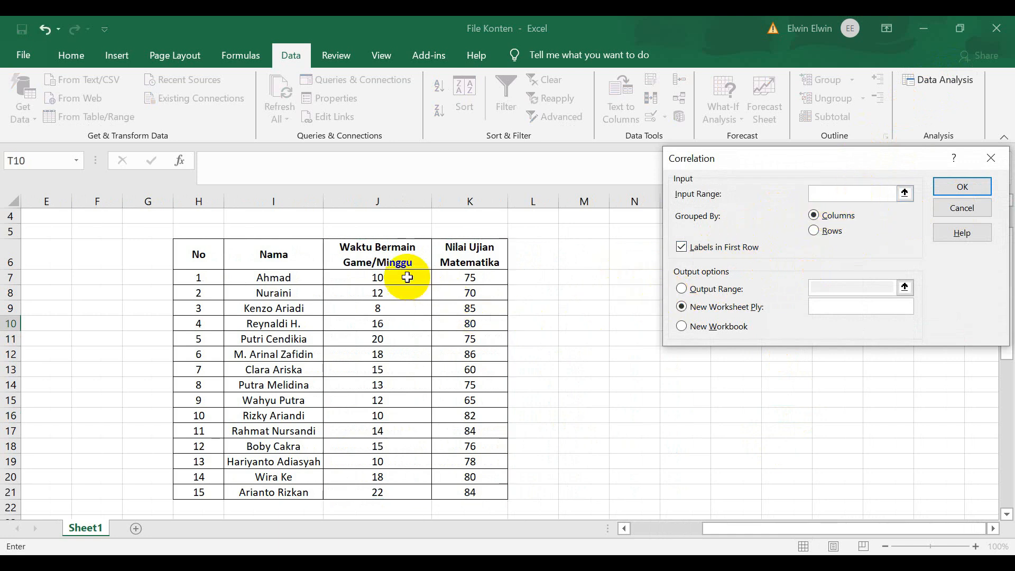
left_click(385, 257)
left_click_drag(386, 259, 474, 493)
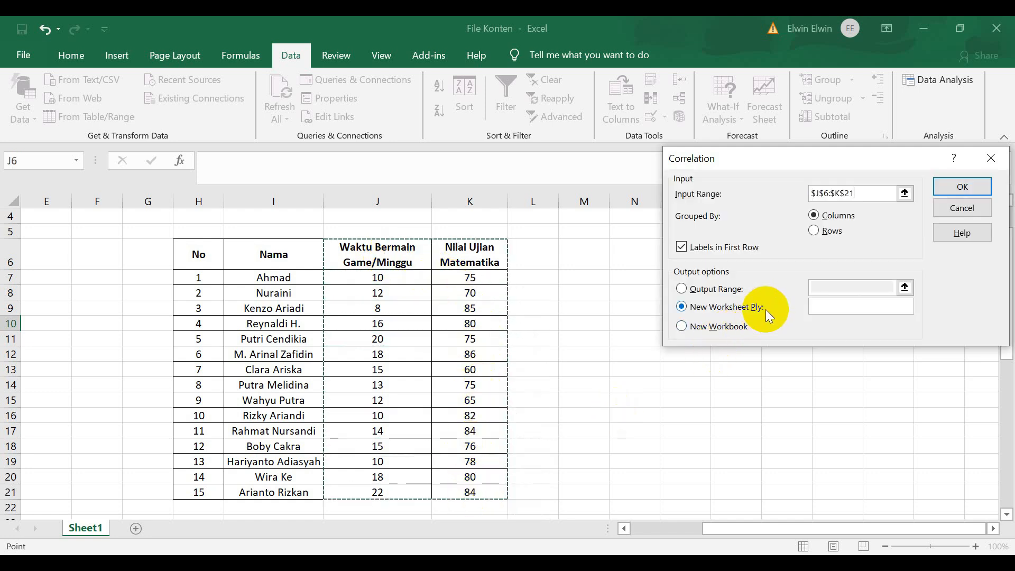
Run the correlation with labels in the first row and the output sent to a new worksheet.
left_click(681, 247)
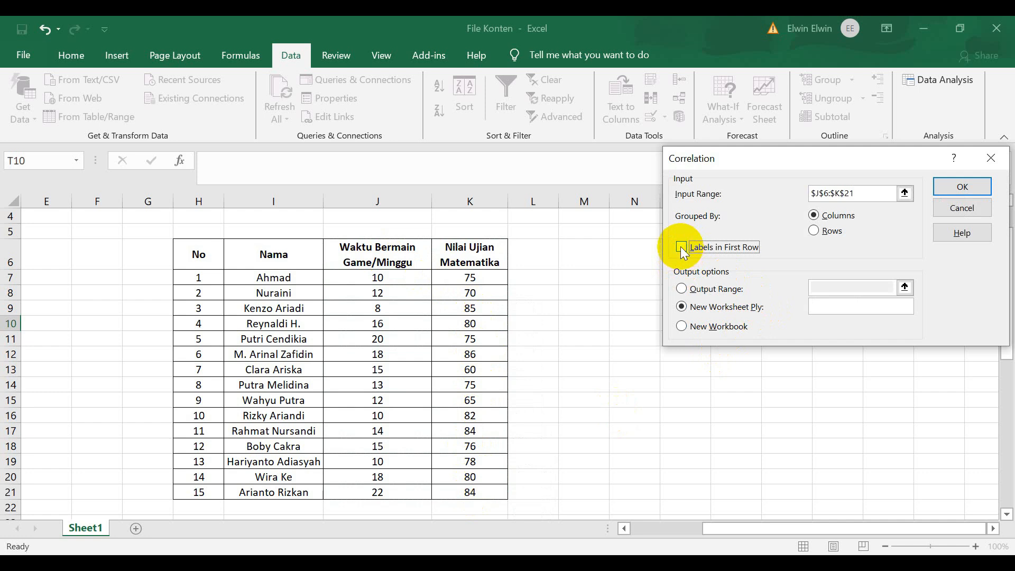
left_click(682, 249)
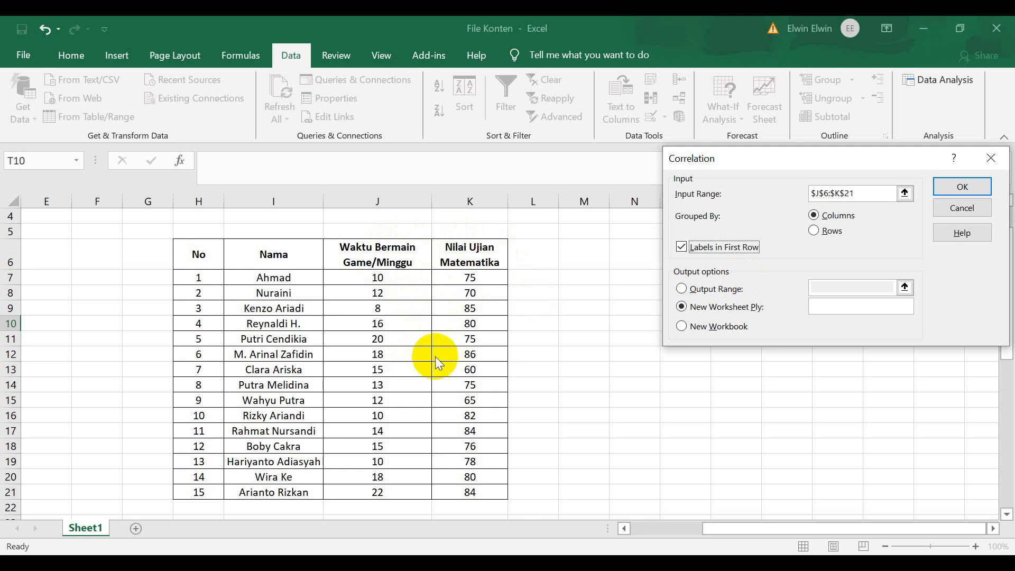
left_click(693, 292)
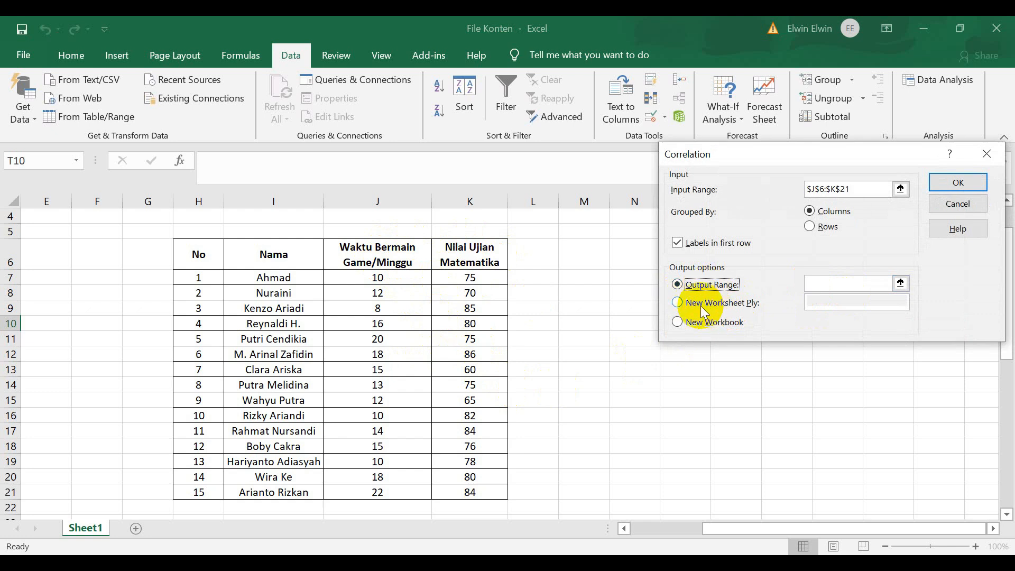
left_click(708, 302)
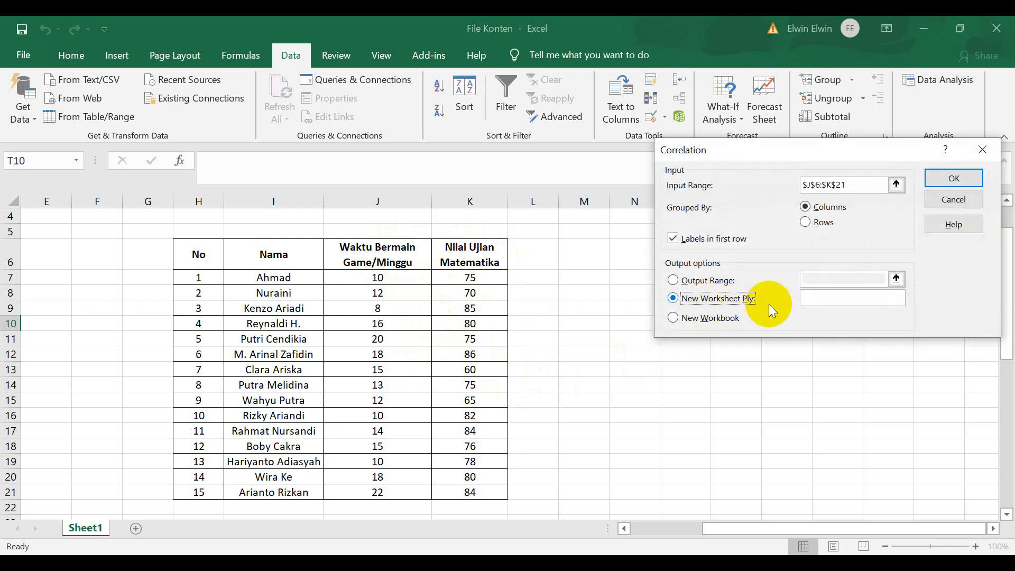
left_click(948, 179)
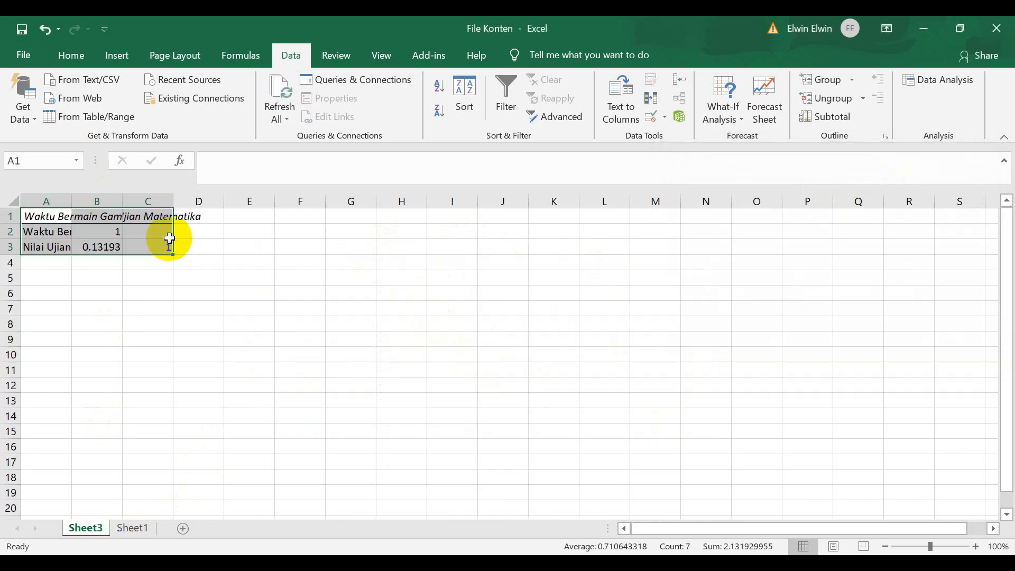
Run the Correlation analysis again on Sheet1's $J$6:$K$21, placing the output on the same sheet at $N$11.
left_click(139, 527)
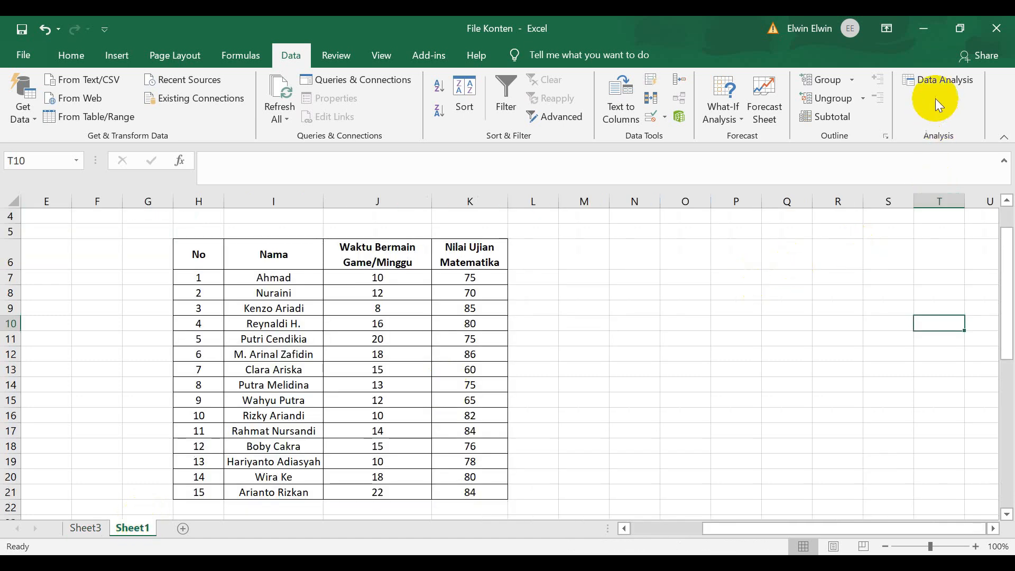
left_click(935, 80)
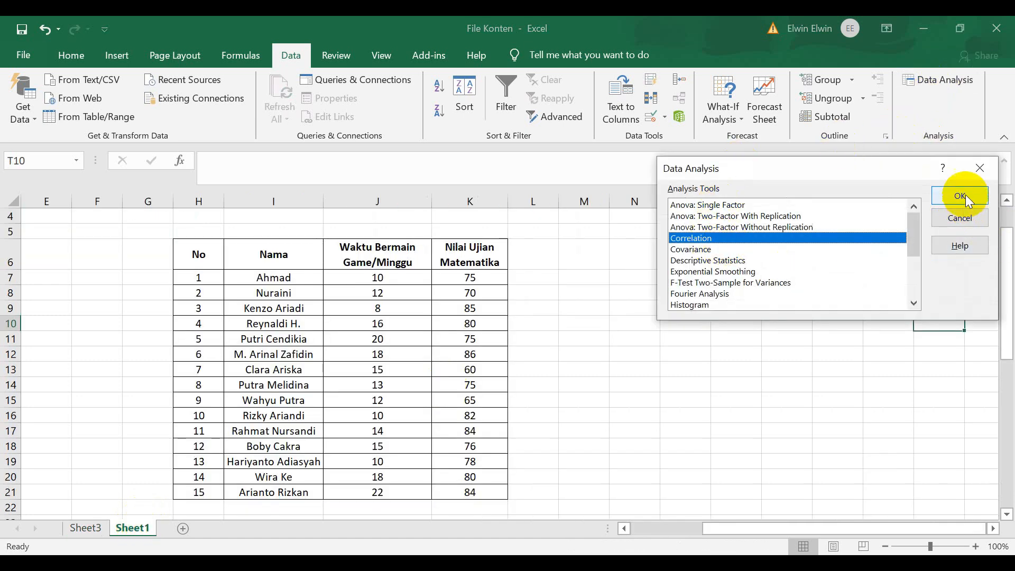
left_click(963, 195)
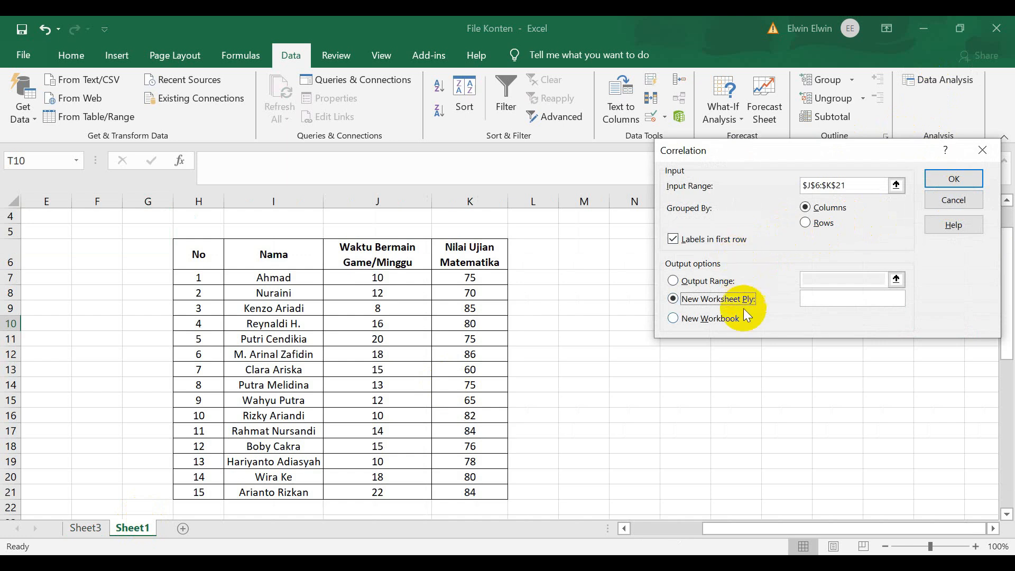
left_click(687, 285)
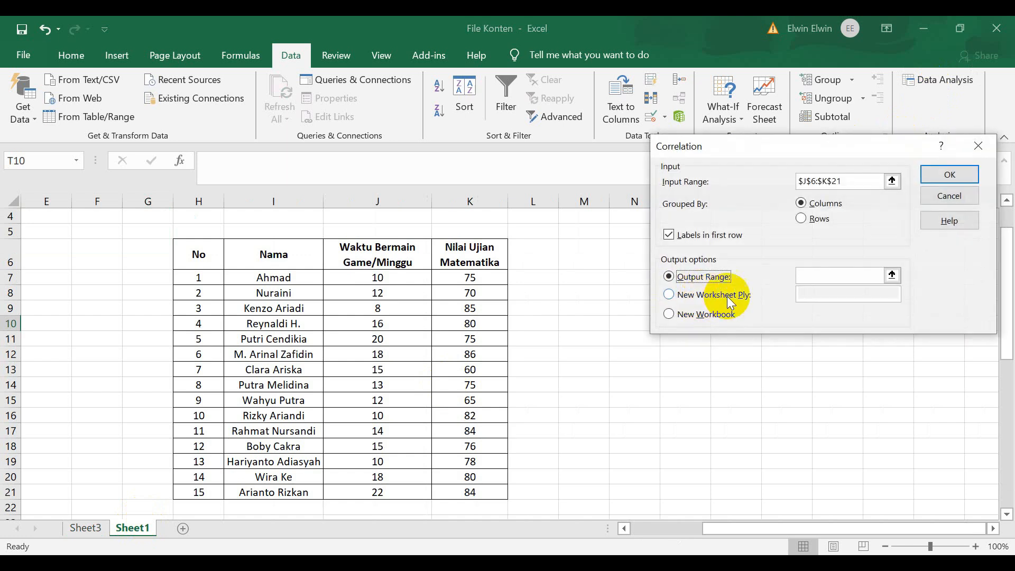
left_click_drag(816, 155, 704, 116)
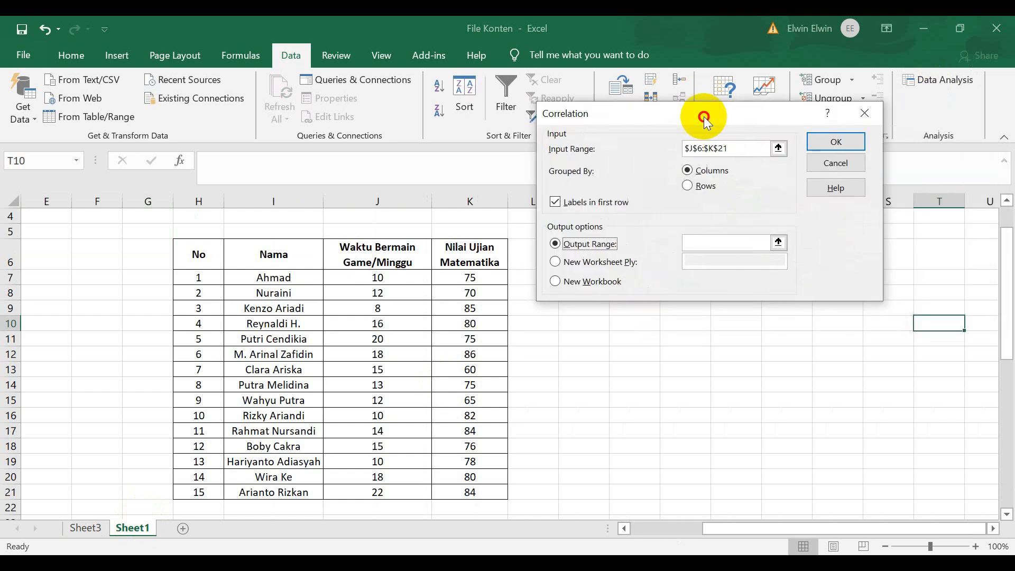
left_click(716, 247)
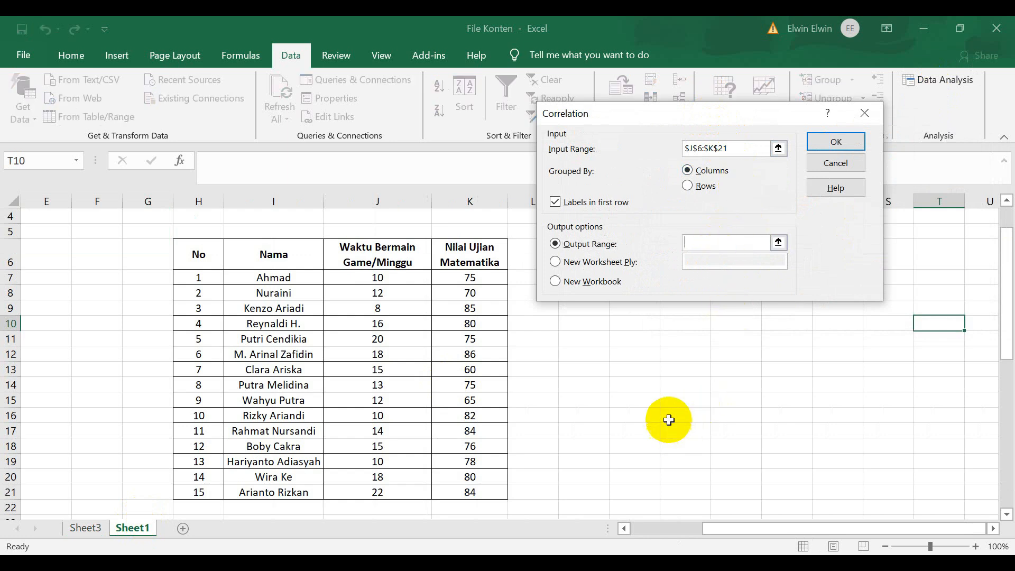
left_click(648, 340)
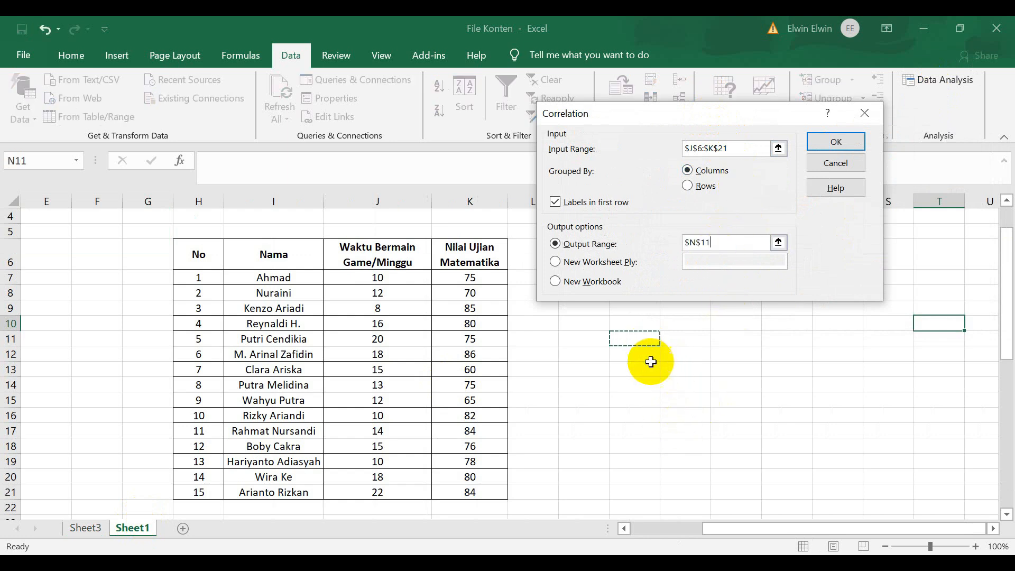
left_click(846, 148)
Widen columns N, O and P holding the correlation output and select the row label in N12.
left_click_drag(764, 197, 805, 202)
left_click_drag(711, 202, 732, 217)
left_click_drag(663, 206, 684, 222)
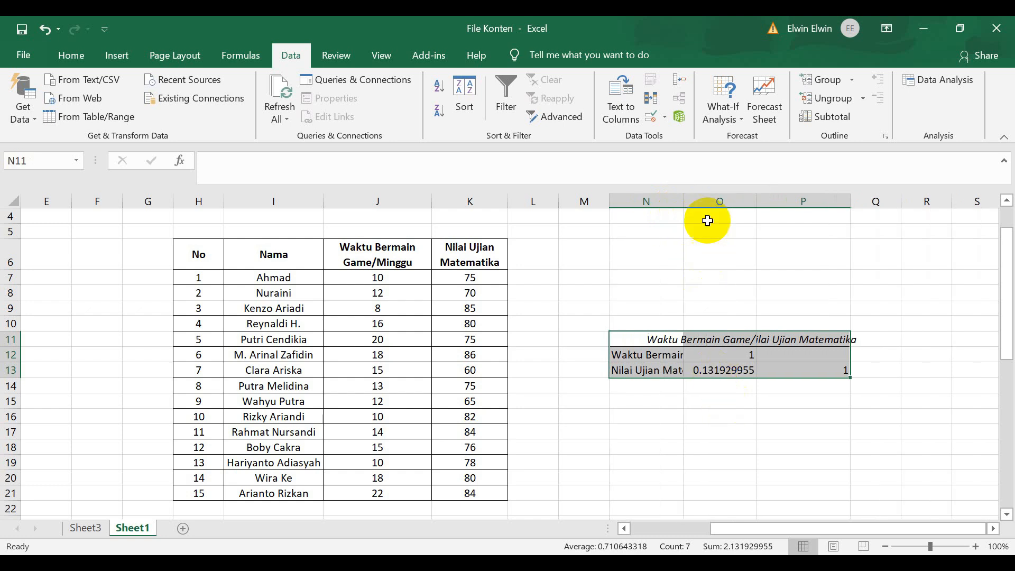
left_click(655, 356)
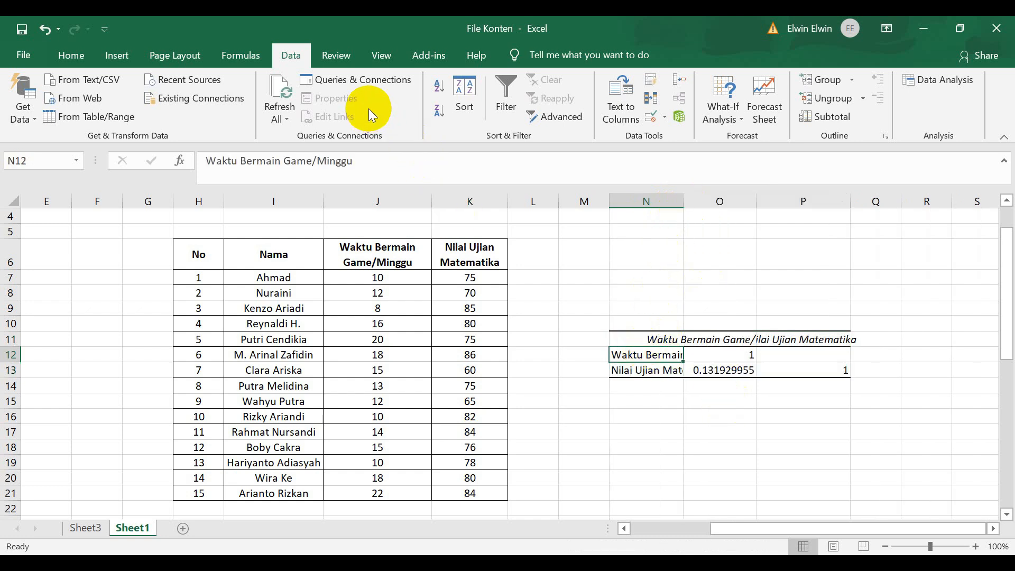
Wrap the text of the row labels in N12 and N13 of the correlation output.
left_click(70, 55)
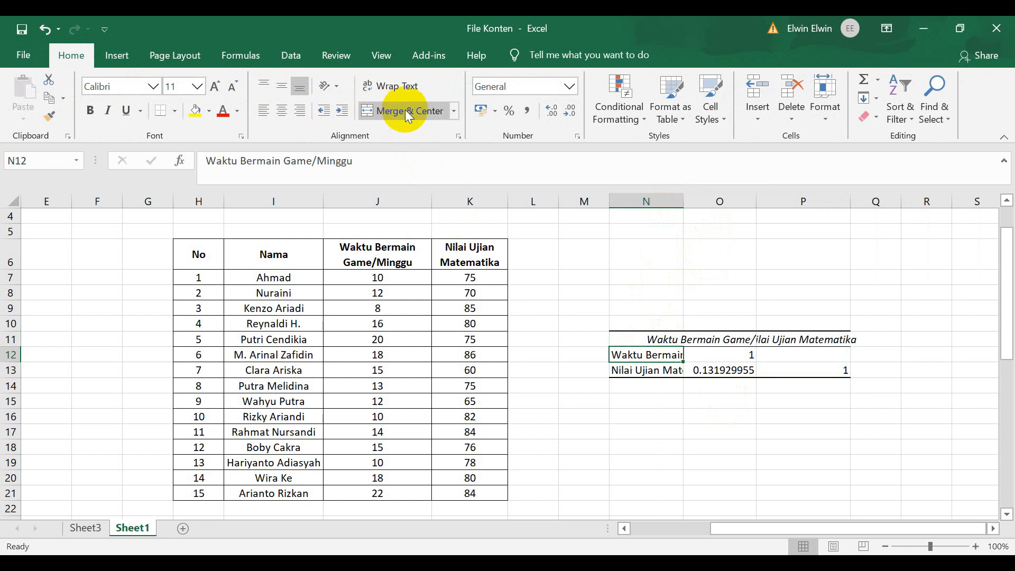
left_click(390, 88)
left_click(652, 401)
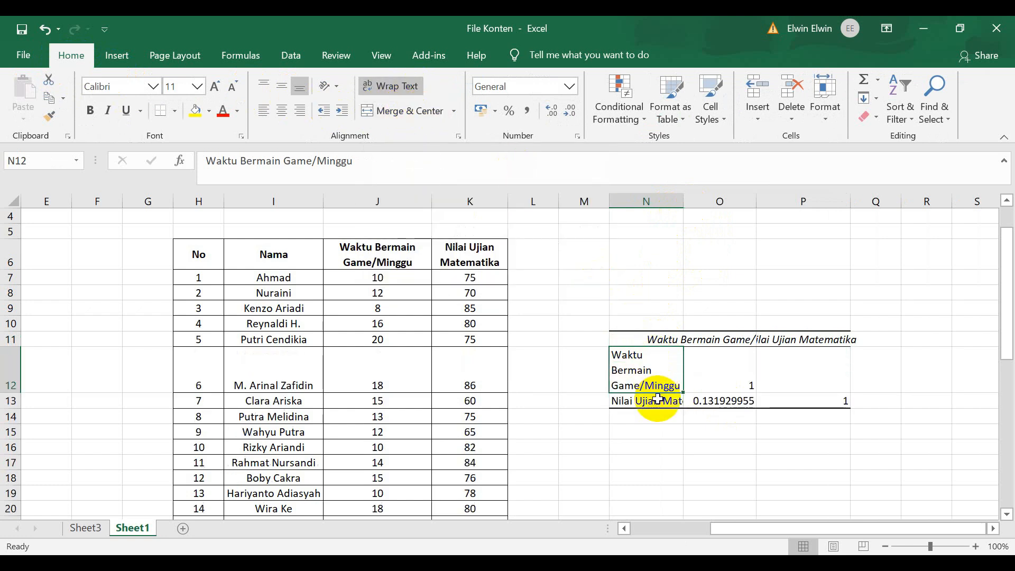
left_click(394, 87)
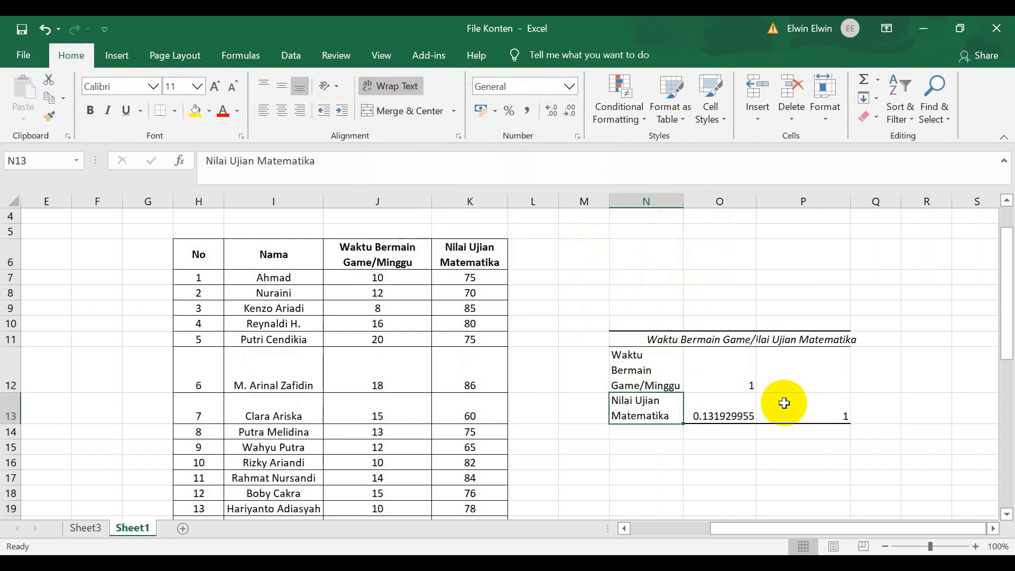
left_click(872, 308)
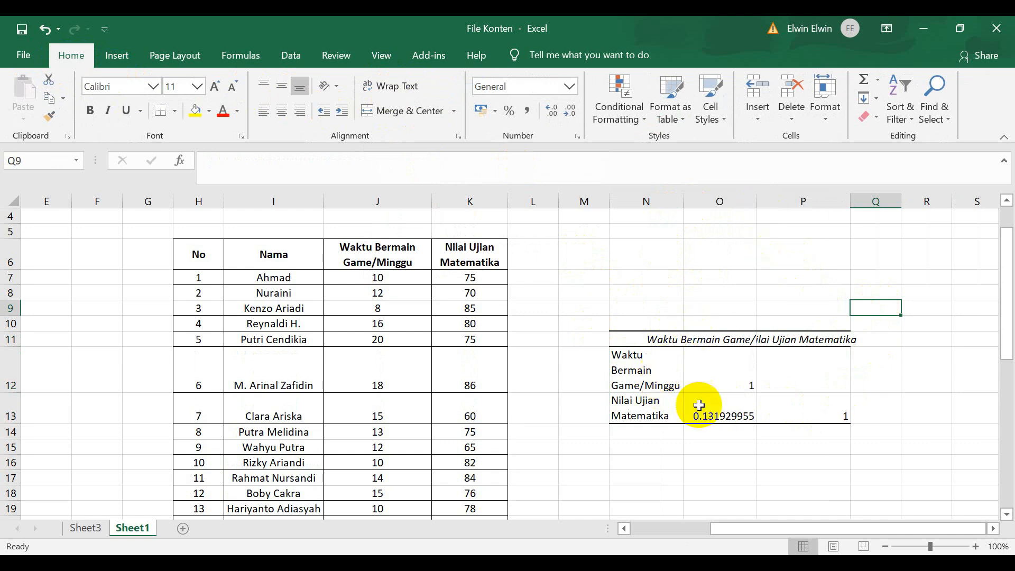
Show the correlation coefficient in O13 with three decimal places and centre the values in O12:P13 horizontally.
left_click(714, 415)
left_click(569, 113)
left_click(568, 113)
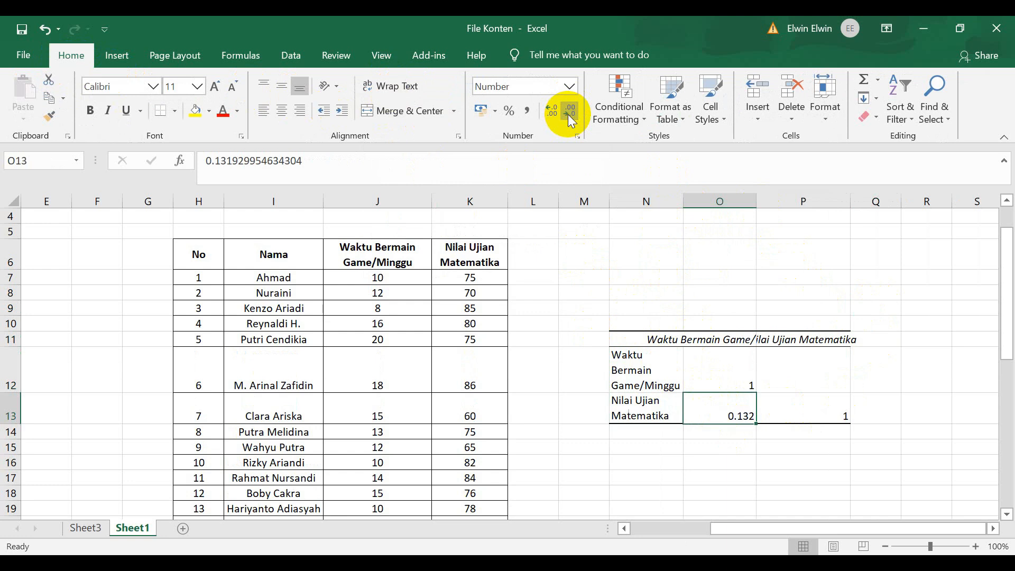
left_click_drag(718, 372, 784, 408)
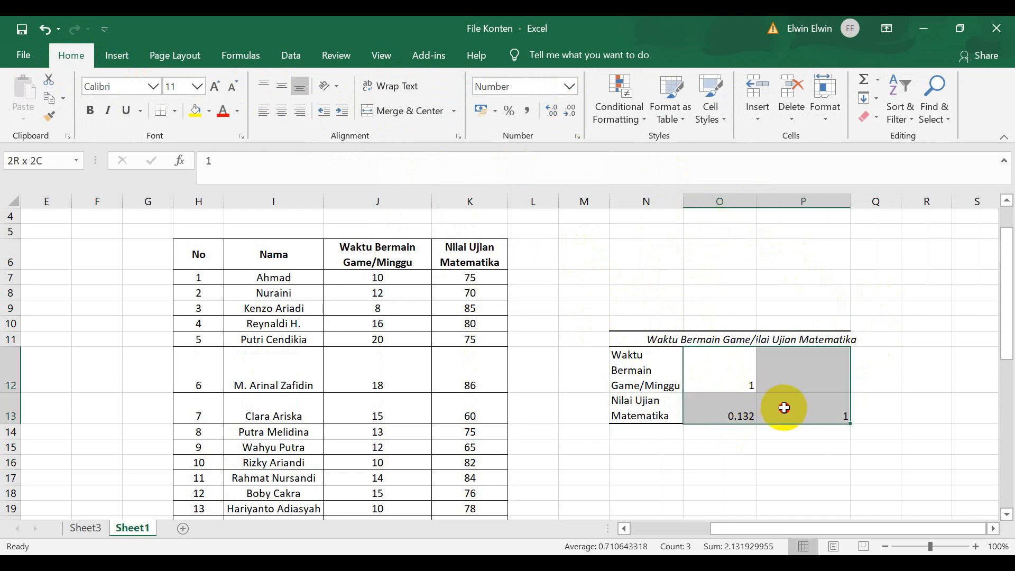
left_click(281, 110)
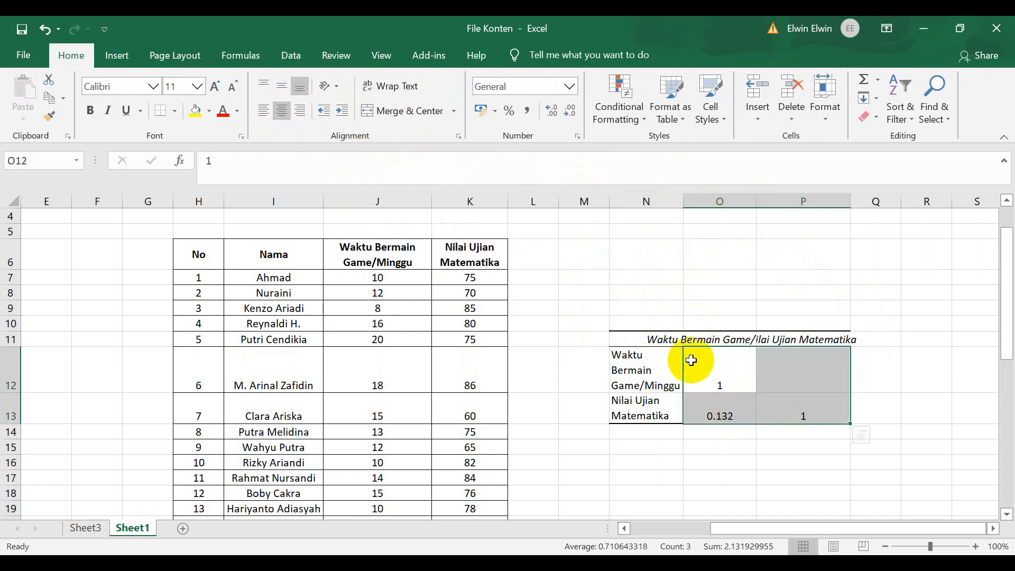
left_click(765, 270)
Widen columns N and O and wrap the text of the column headers in O11 and P11.
left_click_drag(683, 201, 696, 206)
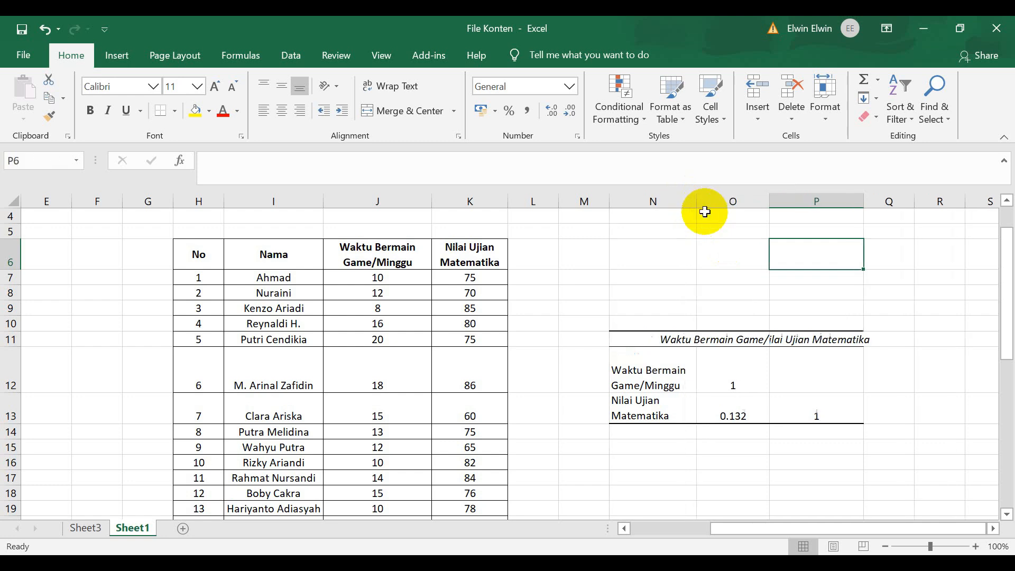
left_click(721, 339)
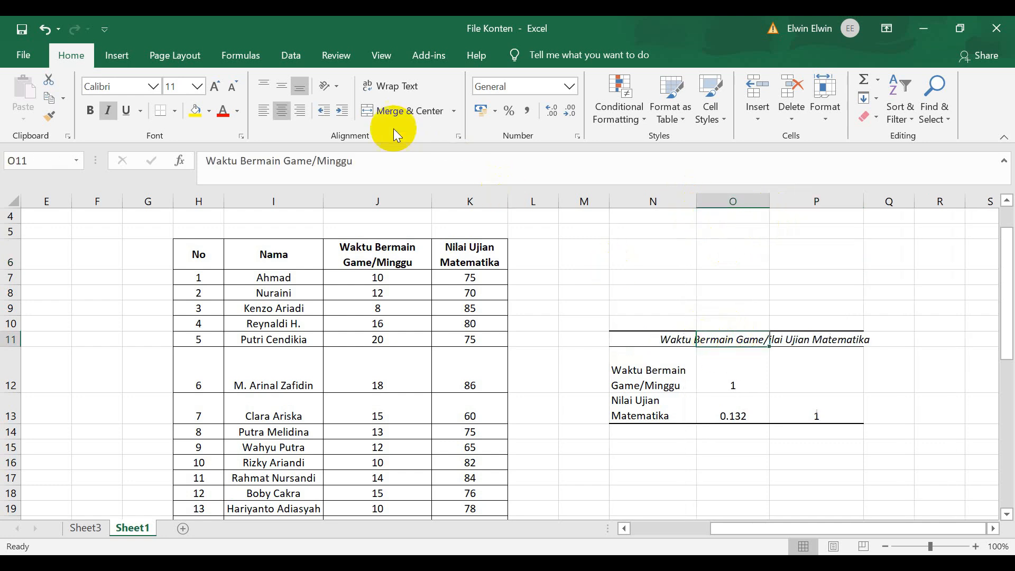
left_click(388, 91)
left_click(820, 385)
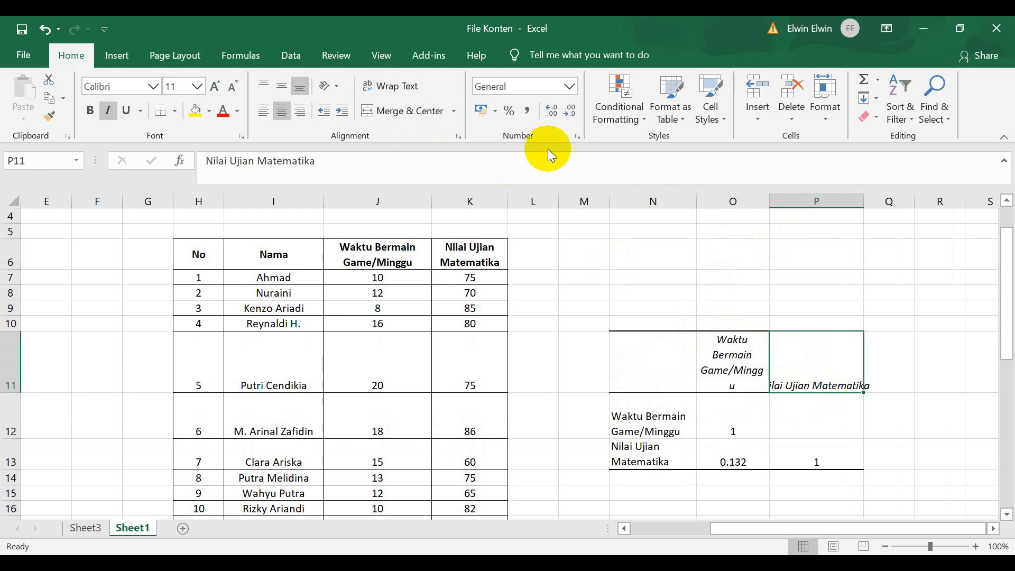
left_click(406, 99)
left_click_drag(770, 201, 789, 211)
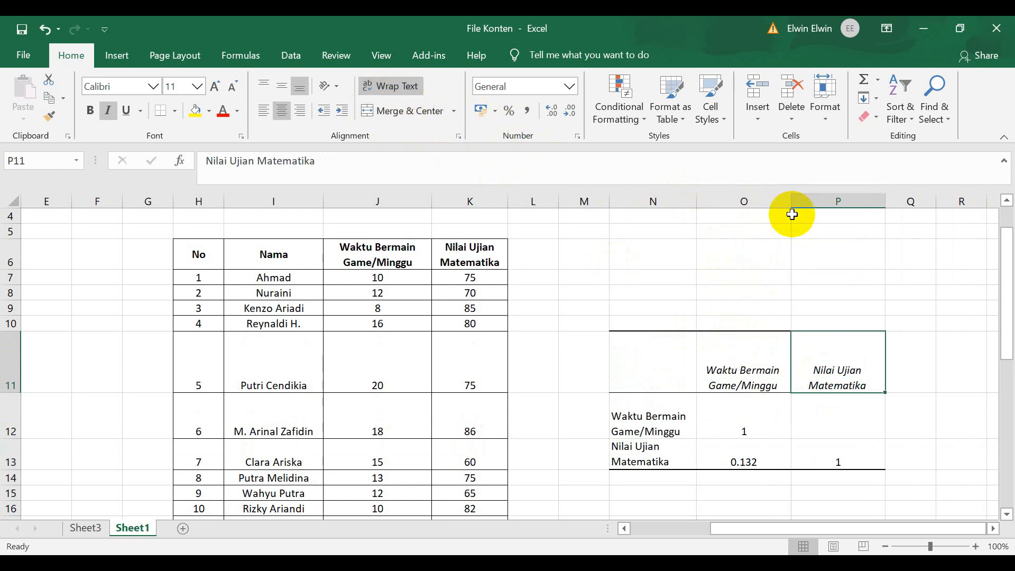
Examine how the game time row label in N12 pairs with its column header in O11 and the value in O12.
left_click(661, 367)
scroll(796, 399, "down", 1)
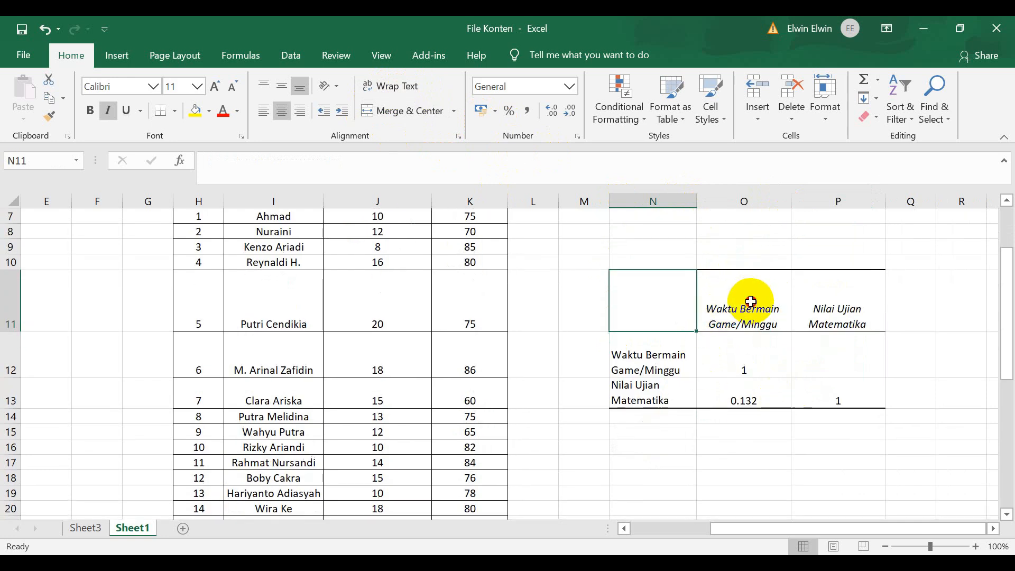
left_click(746, 302)
left_click(648, 372)
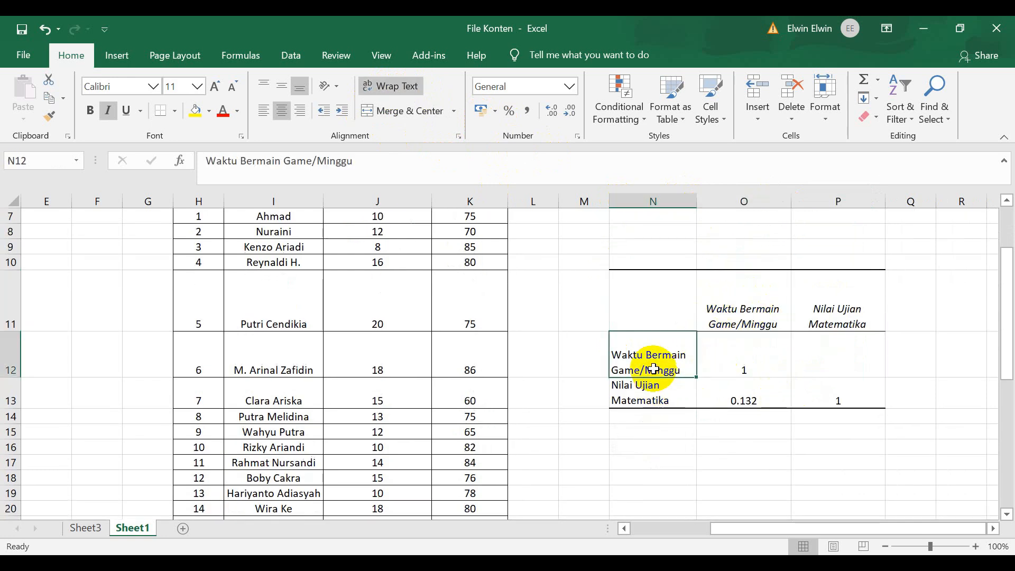
left_click(711, 313)
left_click(745, 365)
left_click(645, 358)
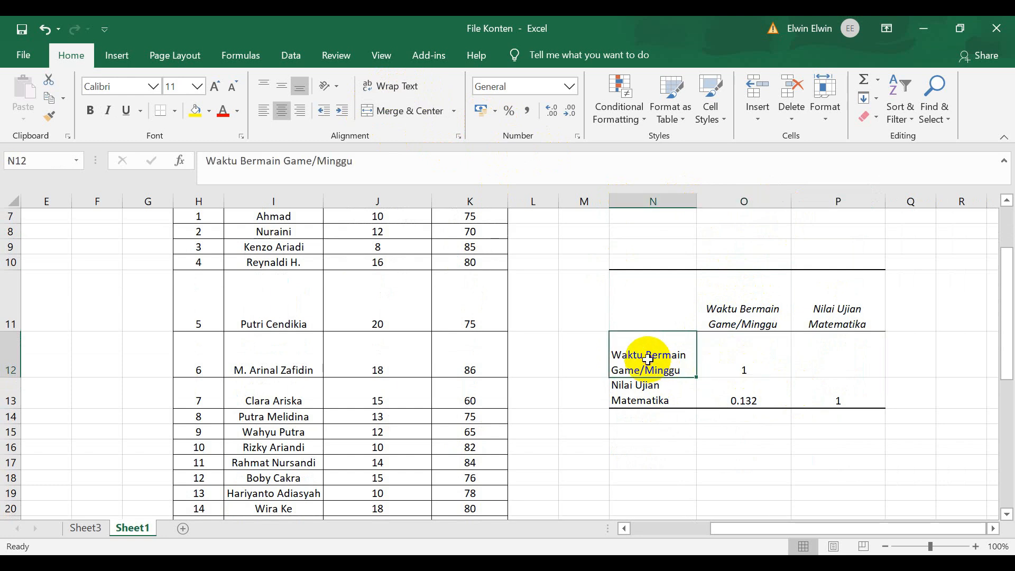
left_click(743, 306)
left_click(648, 351)
left_click(745, 309)
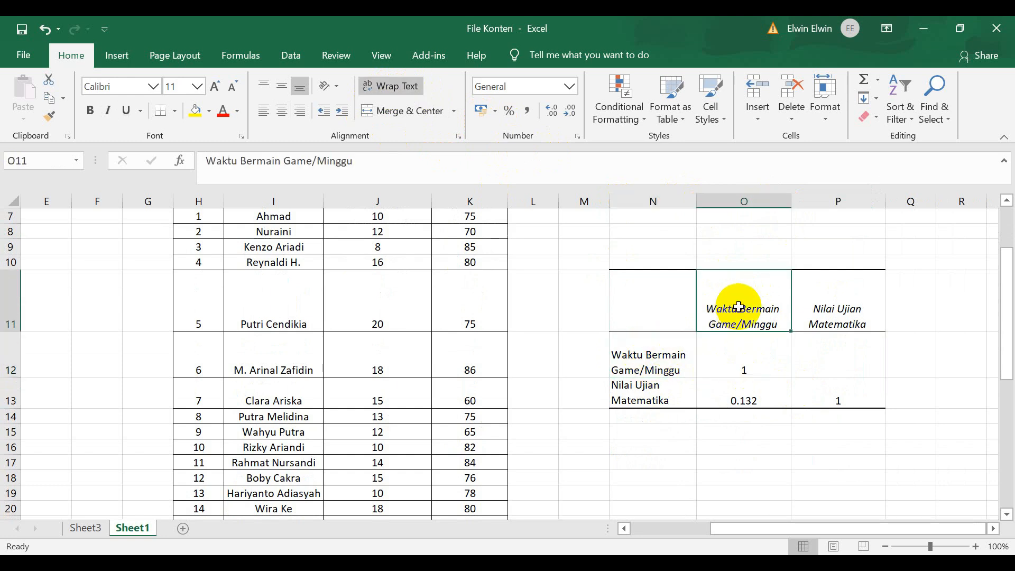
Centre the value in O12 vertically.
left_click(753, 370)
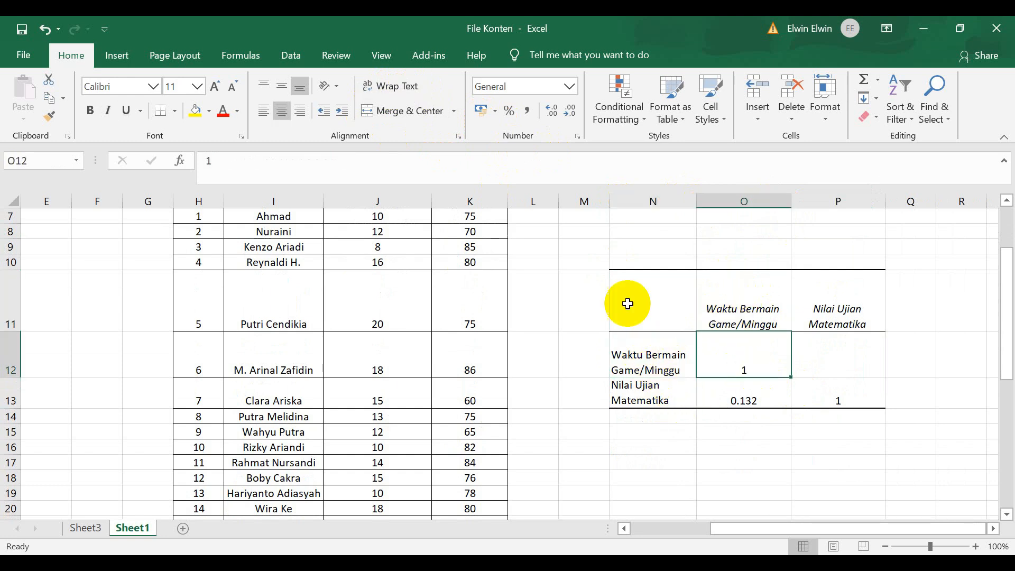
left_click(284, 87)
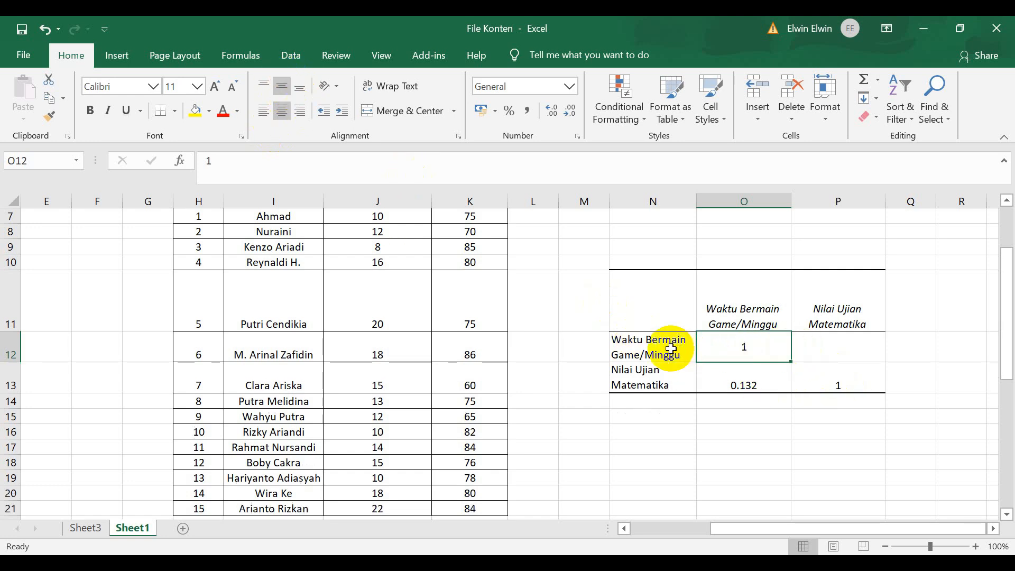
Examine the remaining cells of the correlation matrix, matching the exam score and game time labels to the values in O13 and P13.
left_click(658, 346)
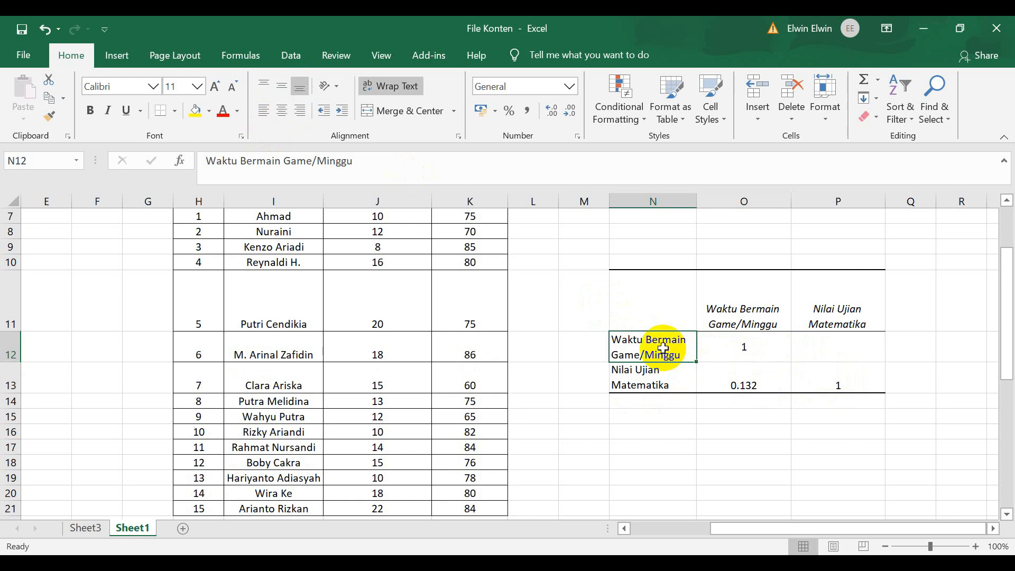
left_click(849, 317)
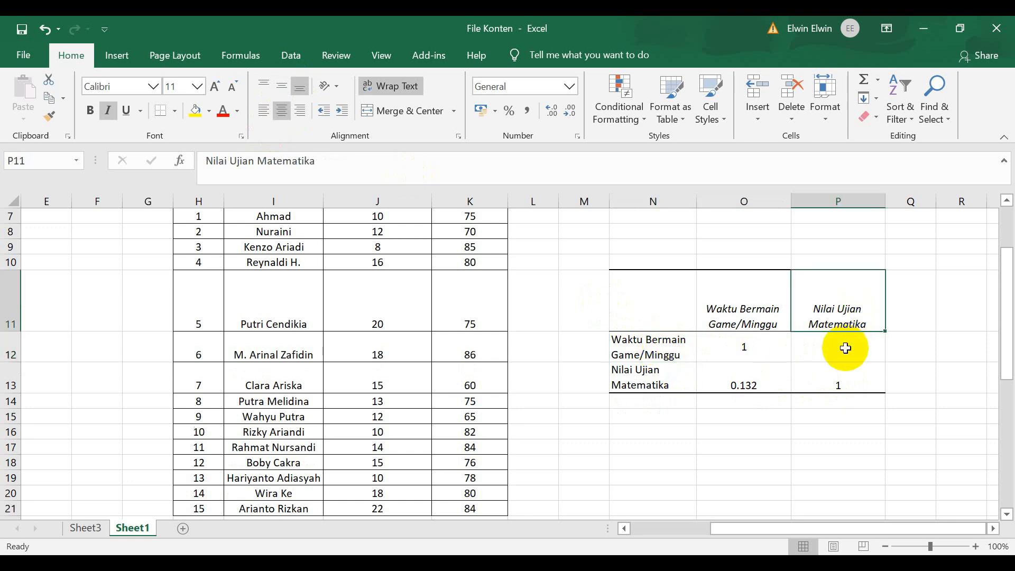
left_click(846, 356)
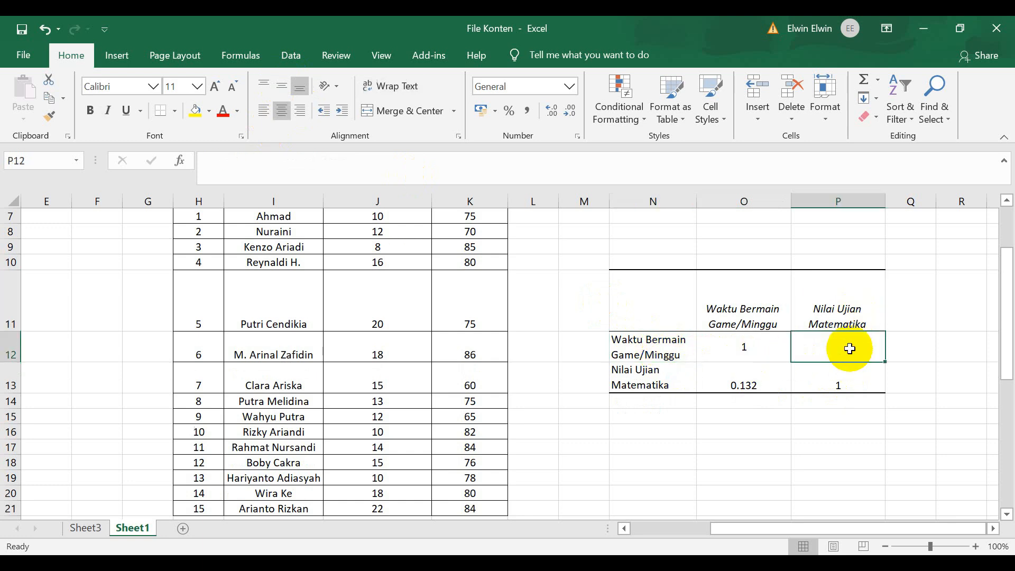
left_click(746, 384)
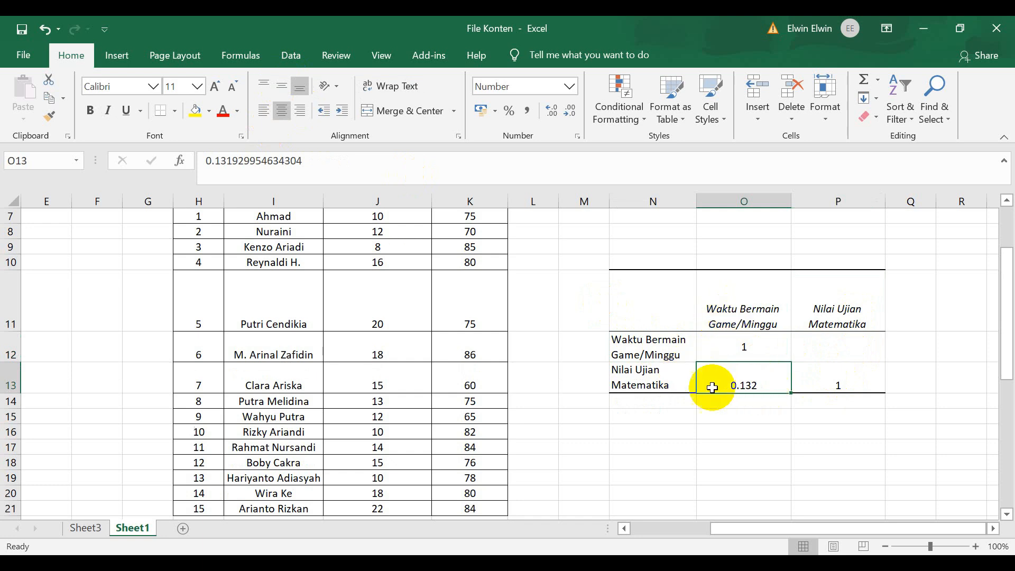
left_click(844, 385)
left_click(816, 312)
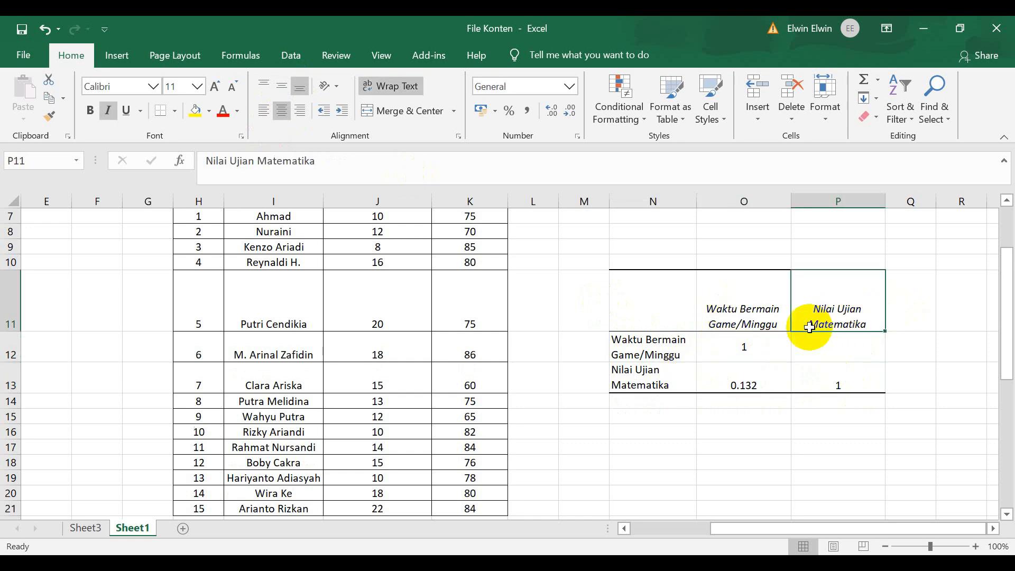
left_click(646, 385)
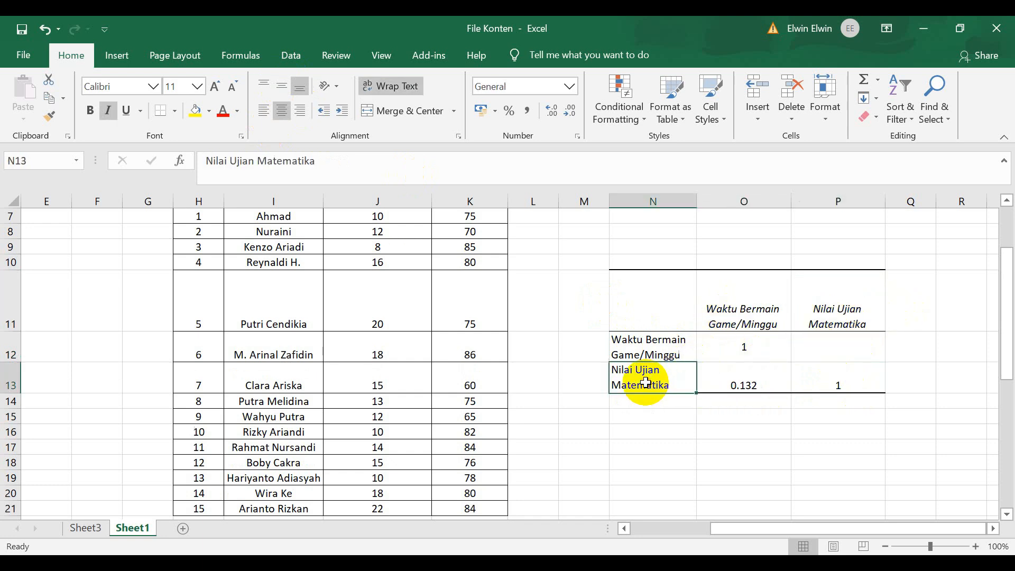
left_click(857, 386)
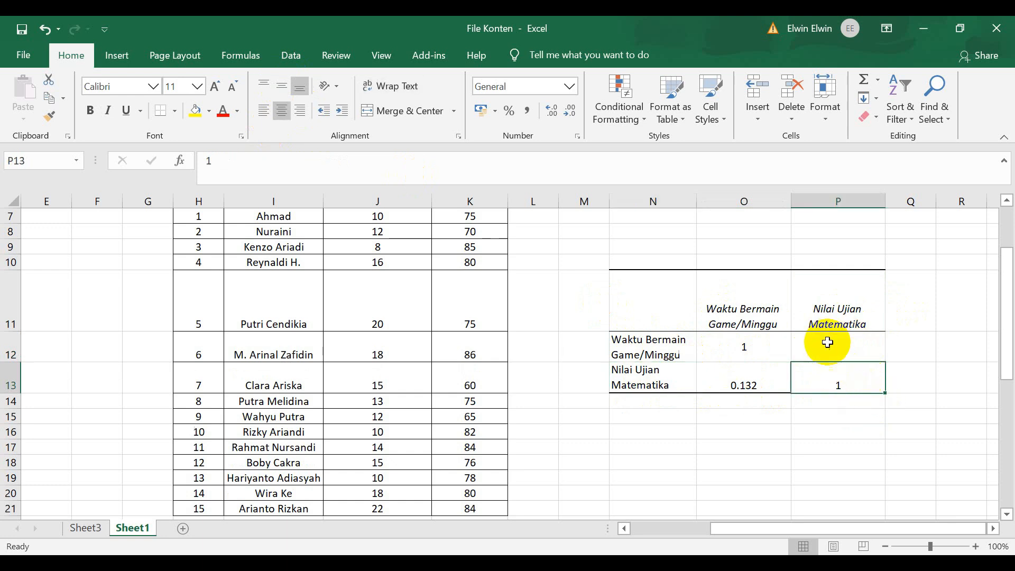
left_click(658, 377)
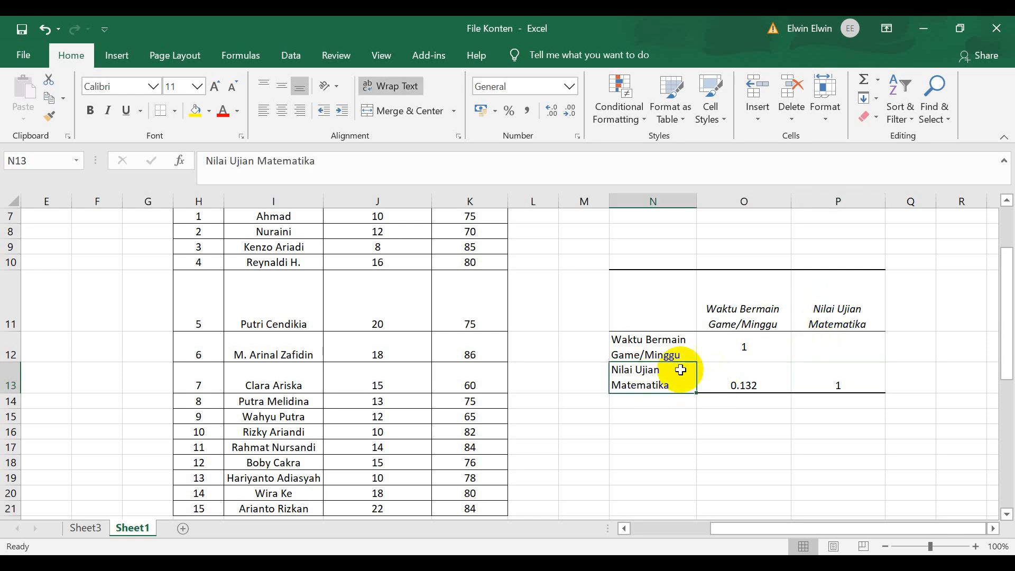
left_click(829, 321)
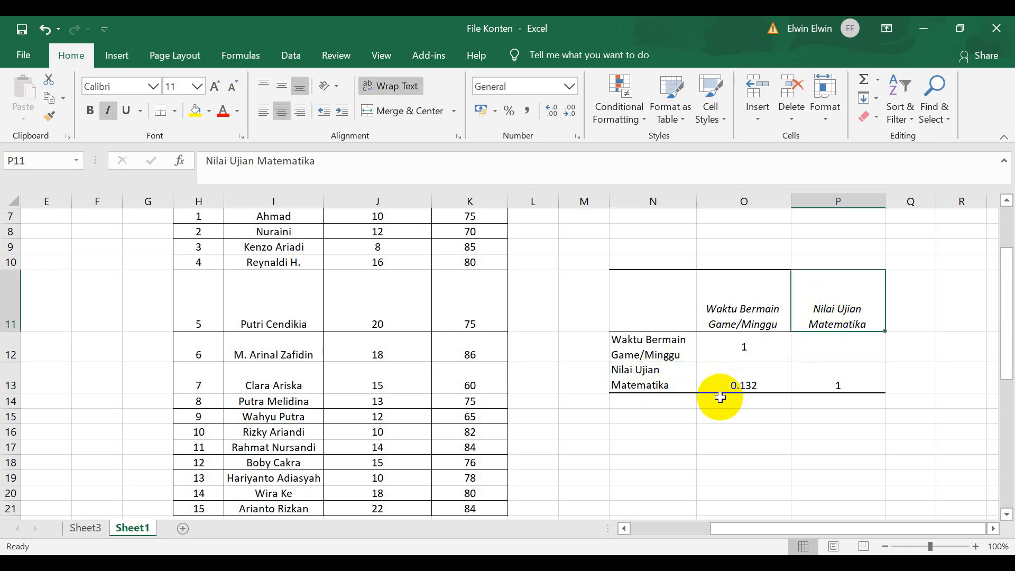
left_click(738, 320)
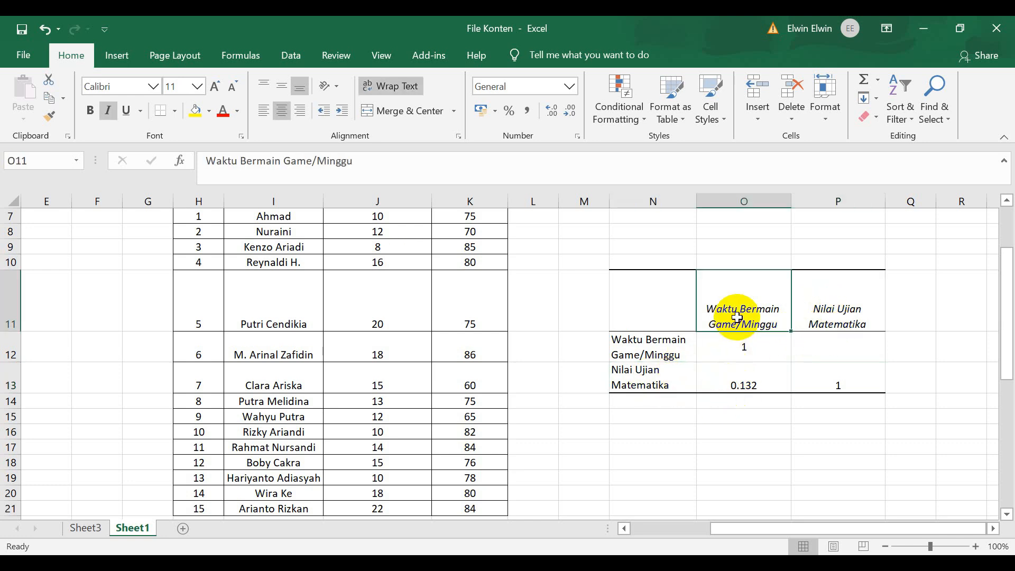
left_click(655, 377)
left_click(746, 381)
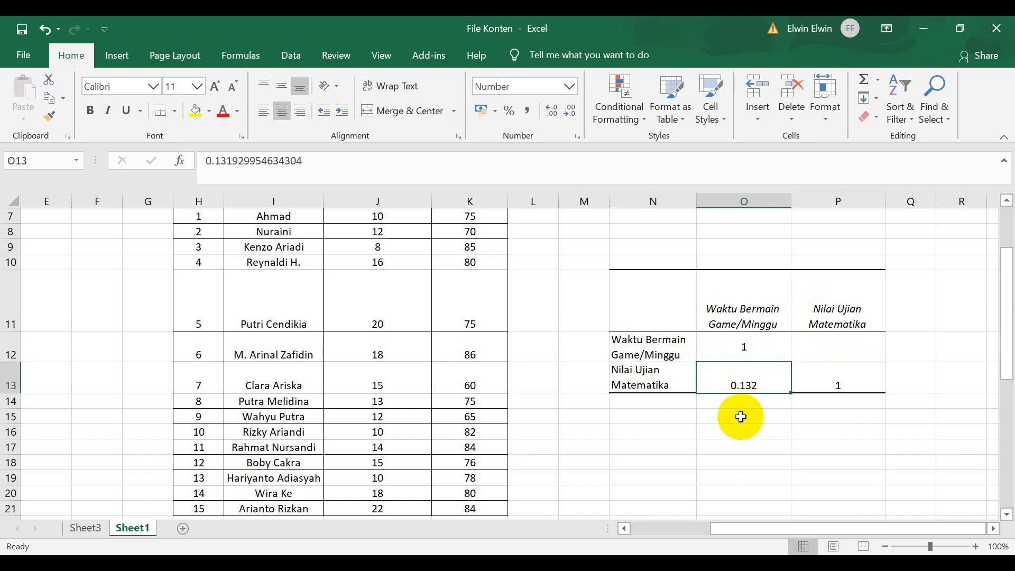
Enter the label "r" in N15 and the value 0.132 in O15, and centre both cells.
left_click(657, 418)
type("r")
left_click(739, 419)
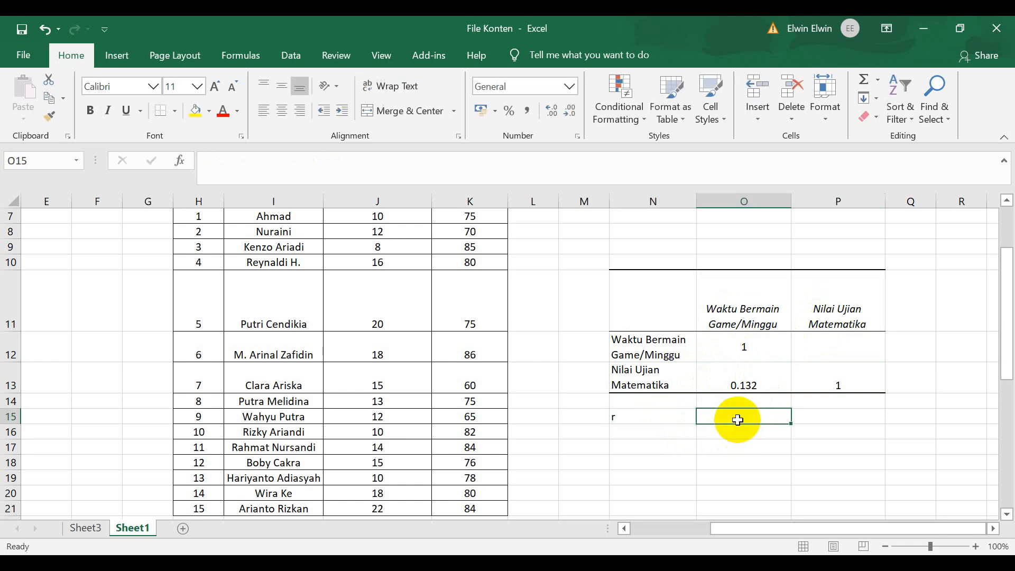
type("0.132")
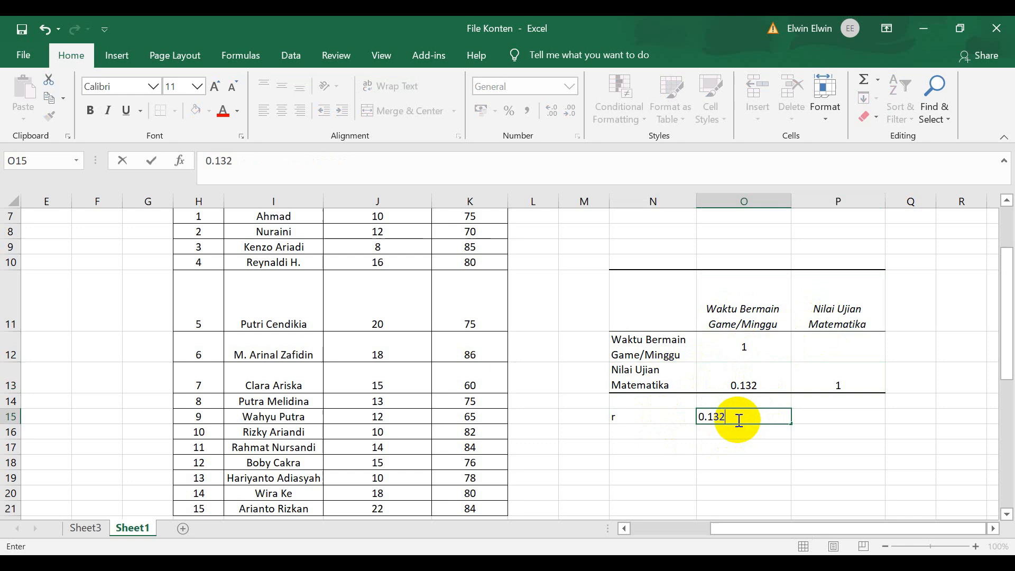
key("Return")
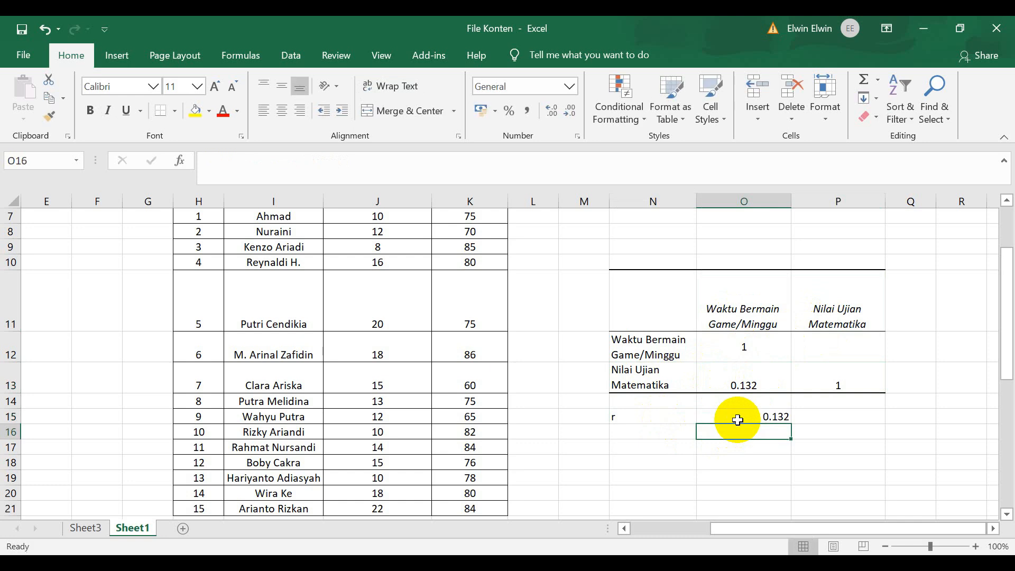
left_click_drag(675, 418, 741, 416)
left_click(282, 111)
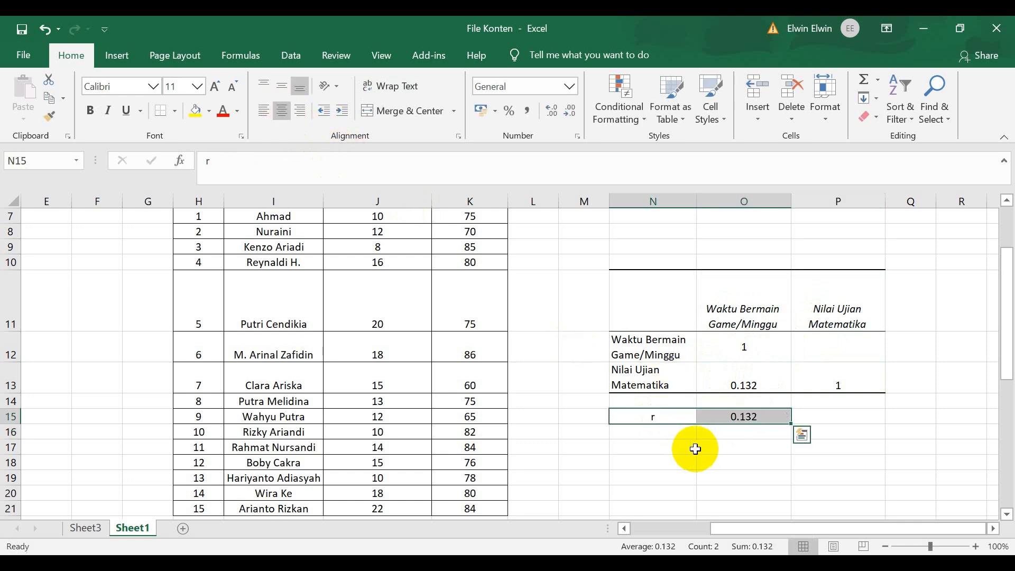
Enter the label "r tabel" in N16, directly below the r label, and reselect that cell.
left_click(683, 432)
type("r tabel")
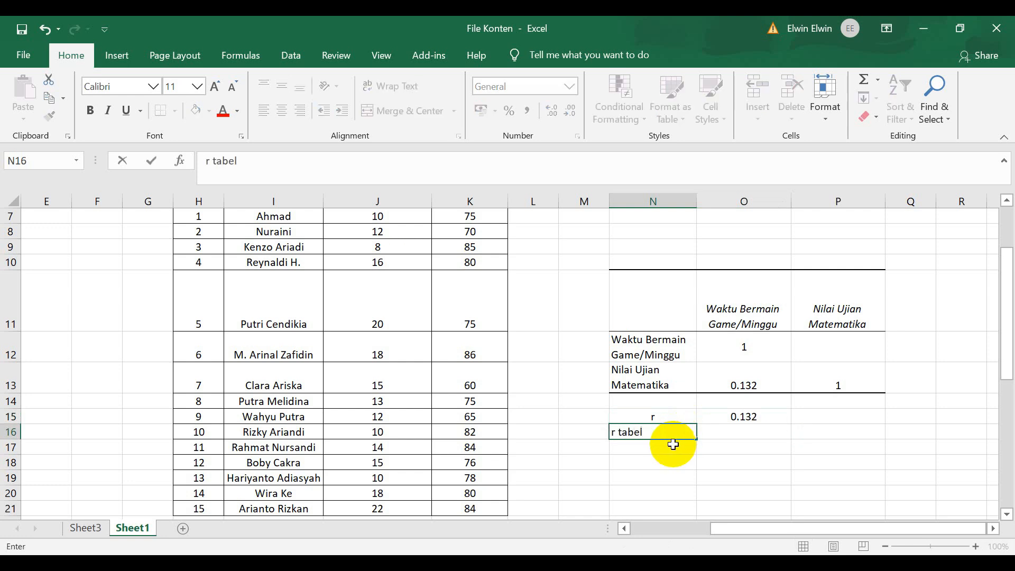
key("Tab")
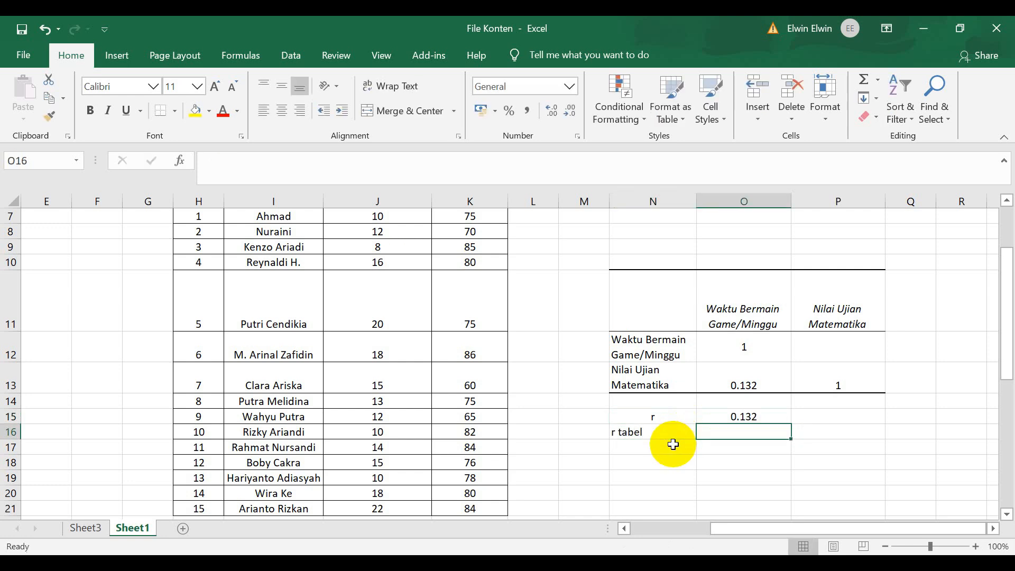
left_click(653, 431)
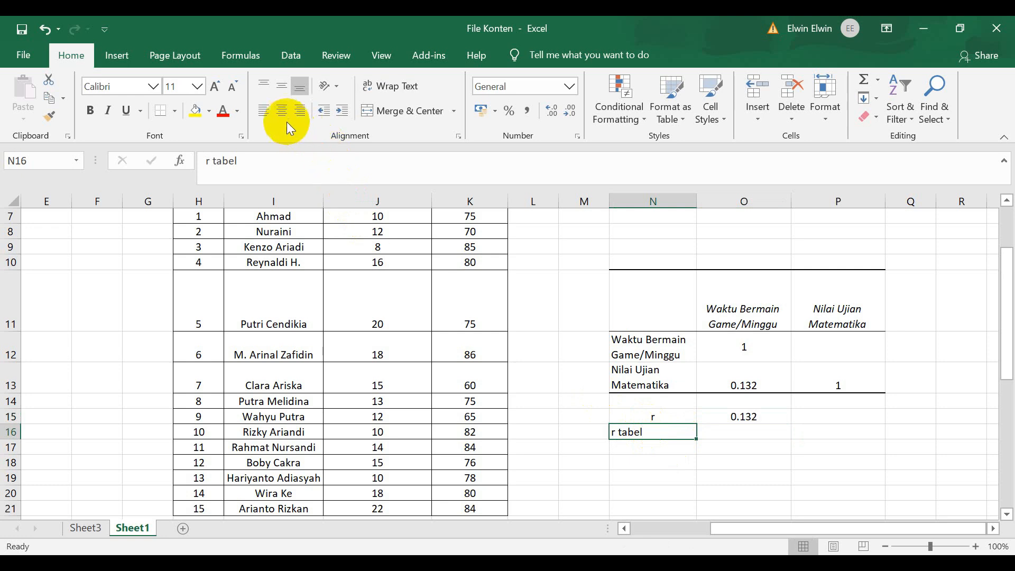
Centre the "r tabel" label in N16 and check how many respondents the data table lists.
scroll(246, 444, "down", 3)
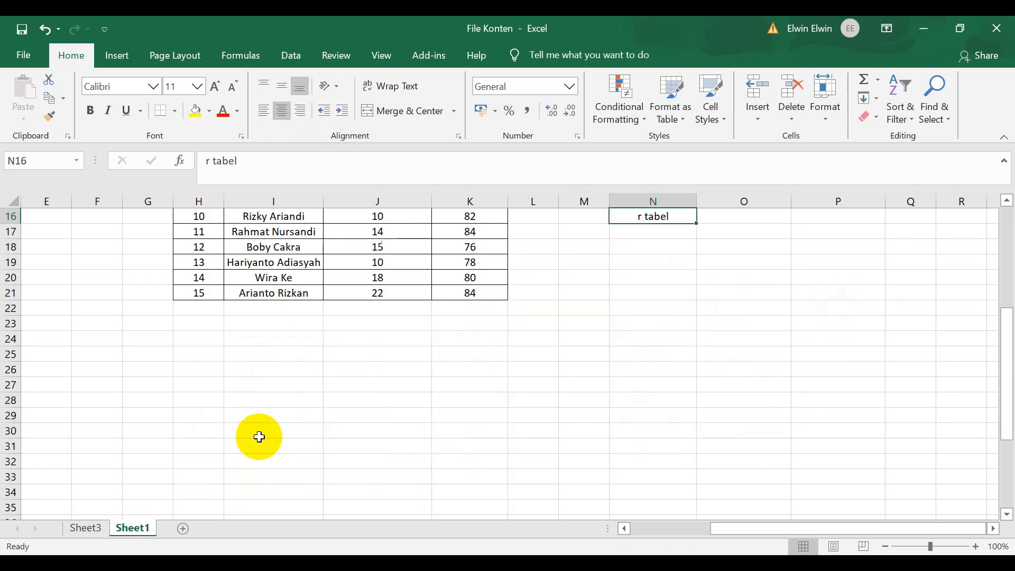
scroll(238, 357, "up", 2)
scroll(237, 357, "up", 2)
scroll(245, 325, "down", 3)
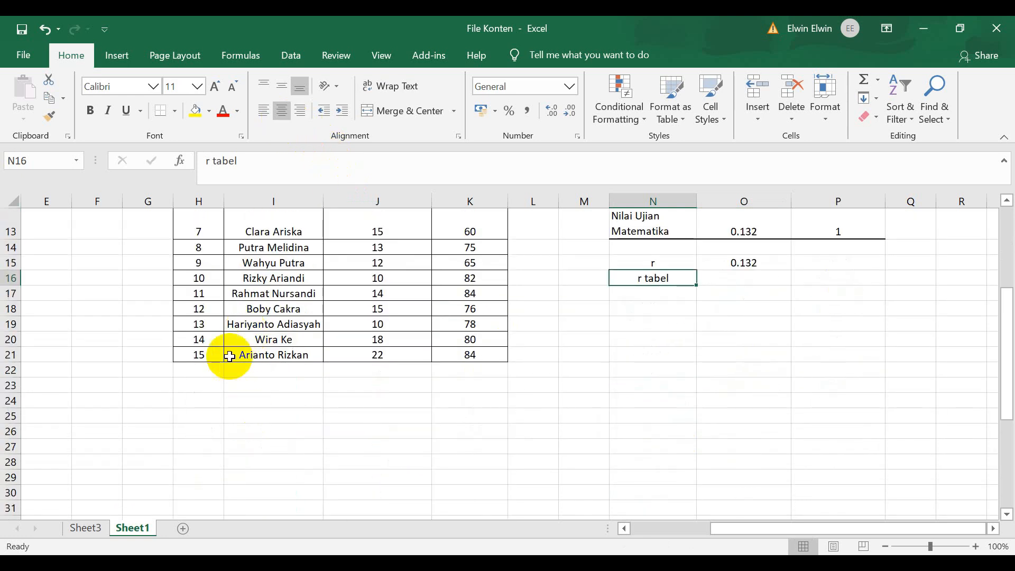
Switch to File Explorer and open the tabel-r PDF from the Tabel Statistik folder inside Documents > USAHA OLAH DATA.
left_click(312, 563)
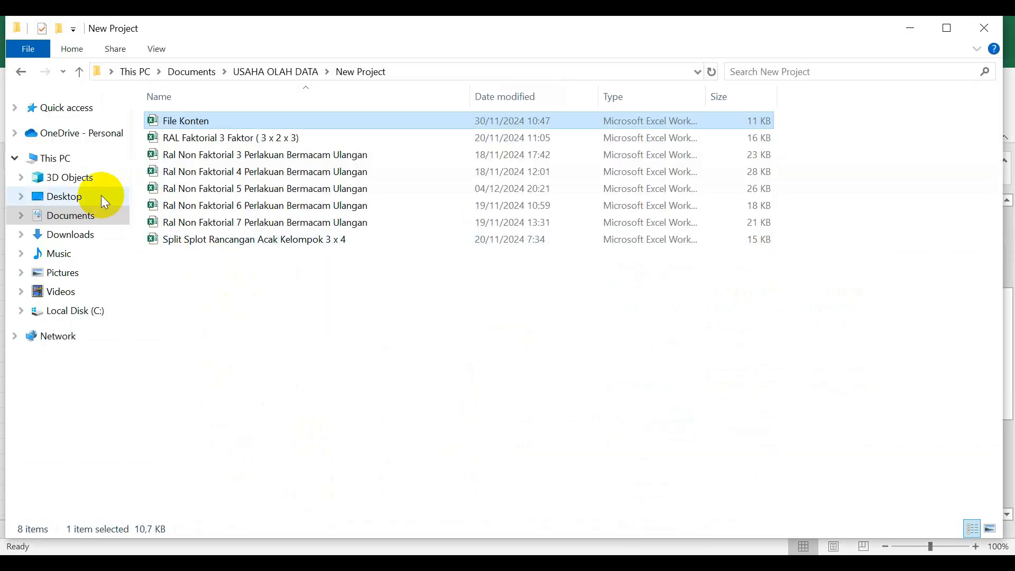
left_click(80, 217)
double_click(236, 340)
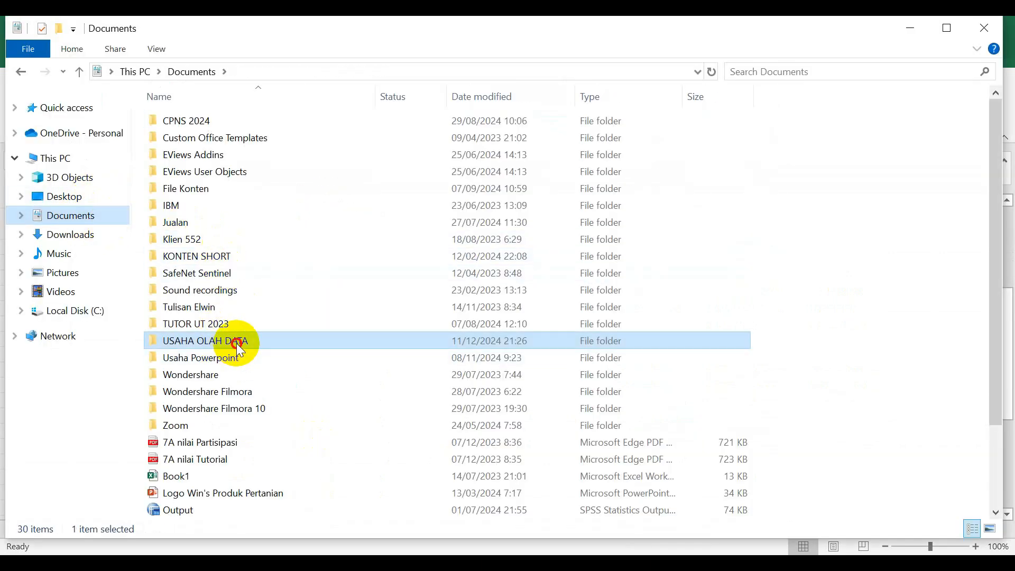
scroll(255, 270, "down", 20)
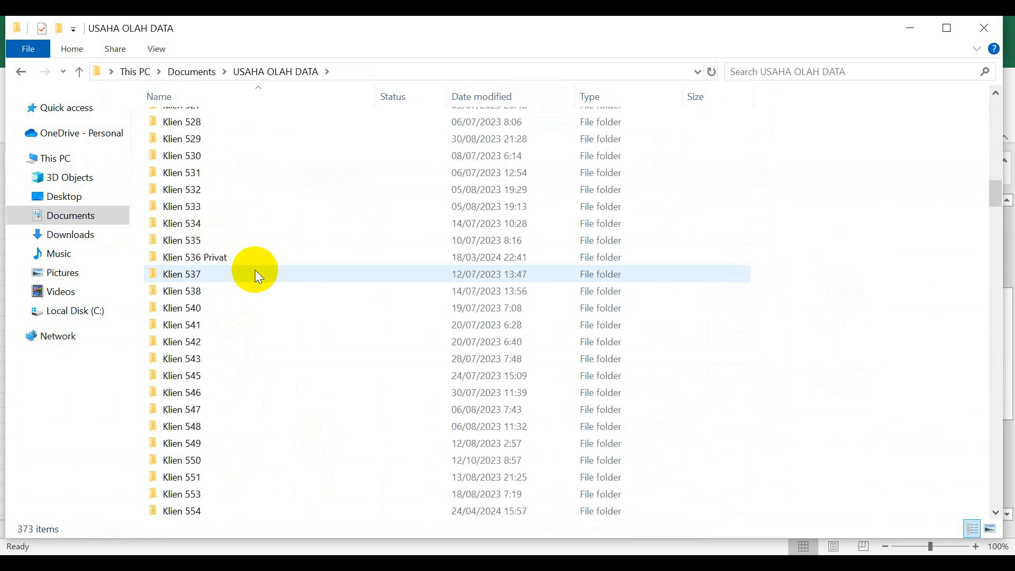
scroll(255, 270, "down", 20)
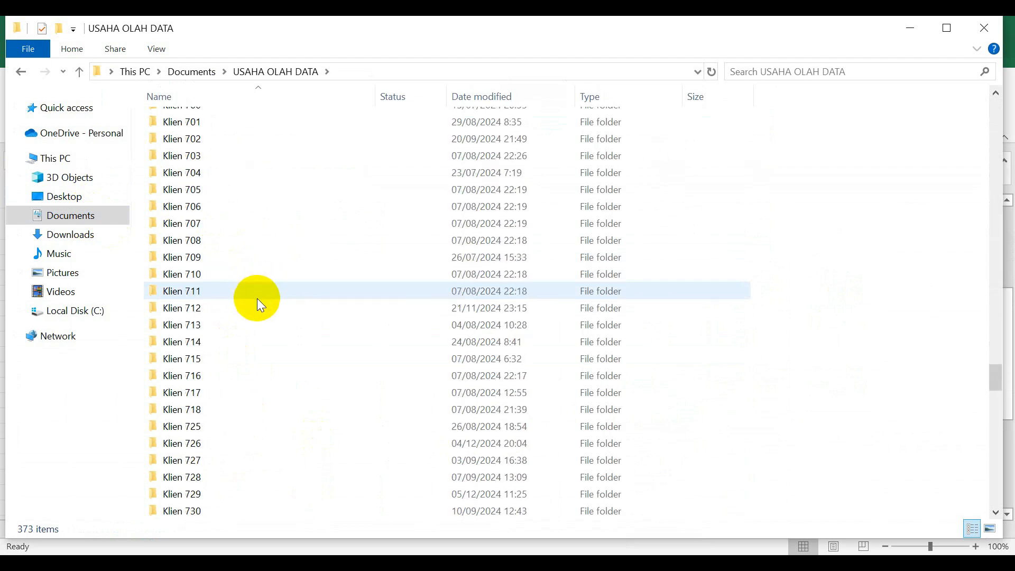
scroll(258, 298, "down", 20)
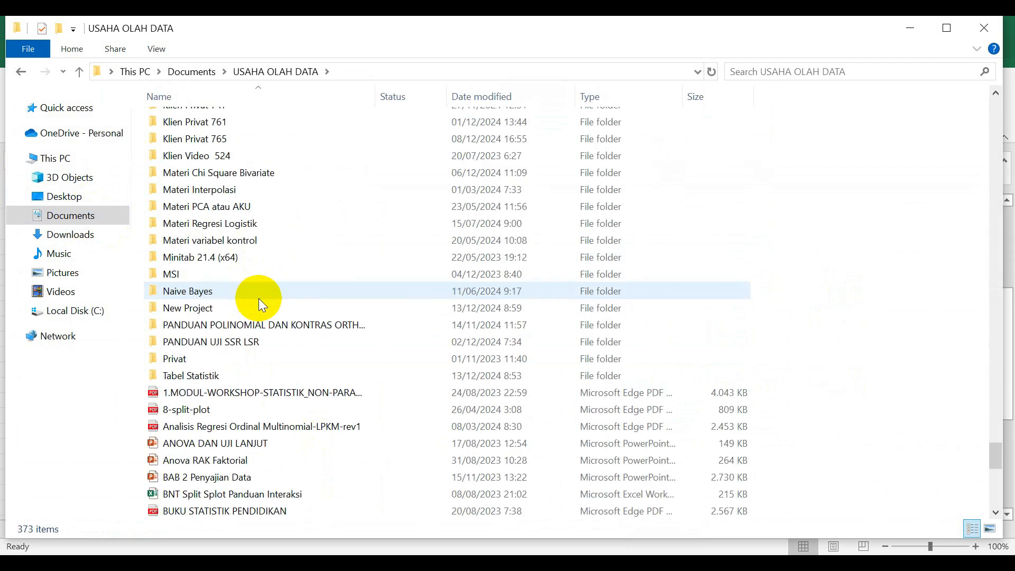
double_click(190, 375)
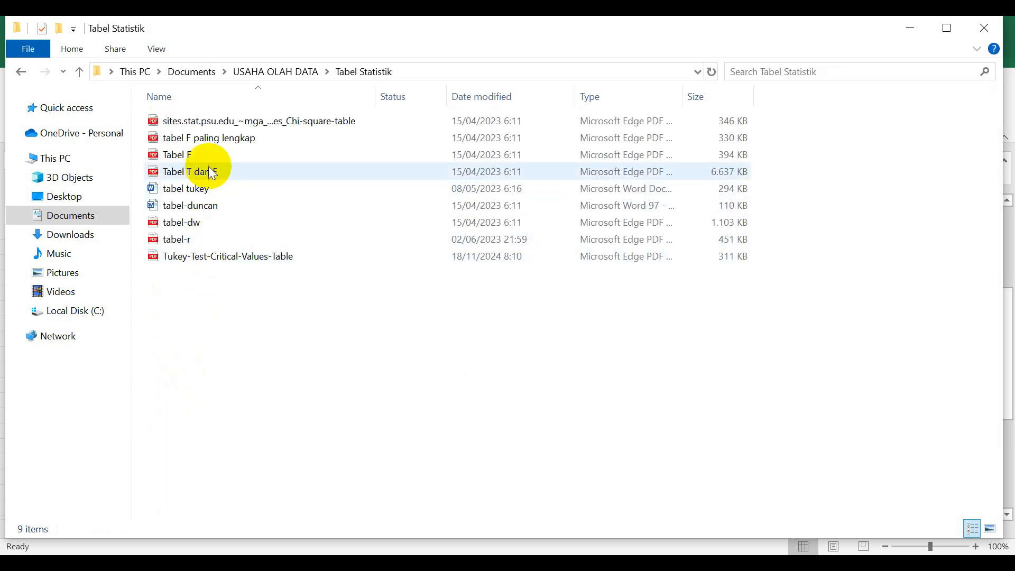
double_click(193, 238)
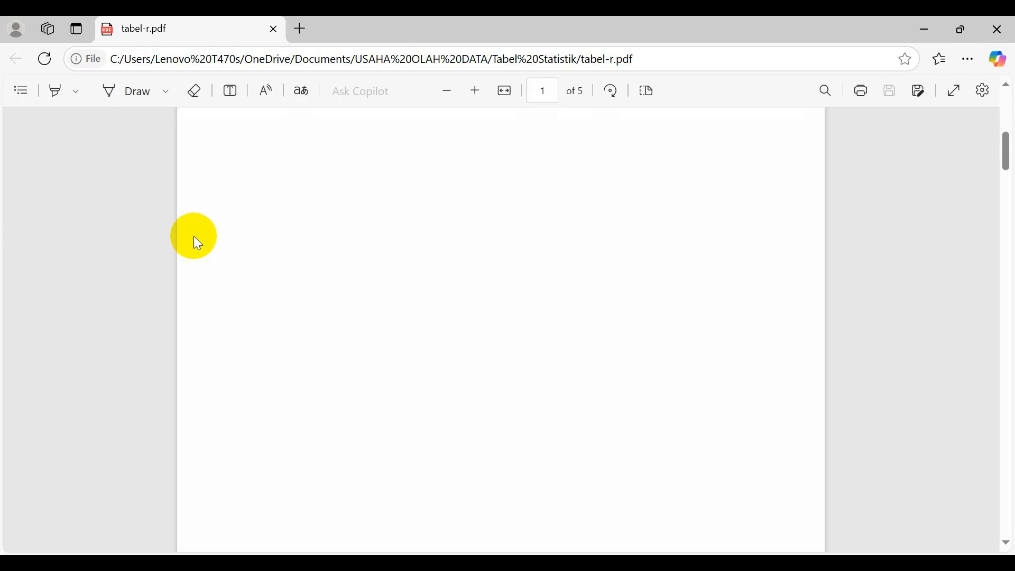
scroll(444, 283, "up", 9)
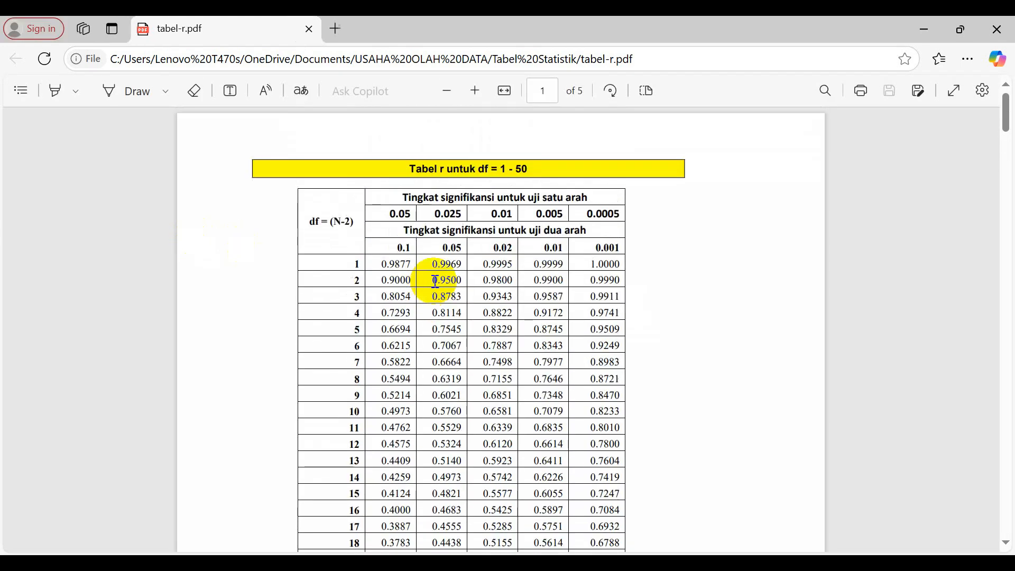
Look up the critical r for df 13 at the two-tailed 0.05 significance level and copy the value 0.5140.
left_click_drag(408, 231, 588, 236)
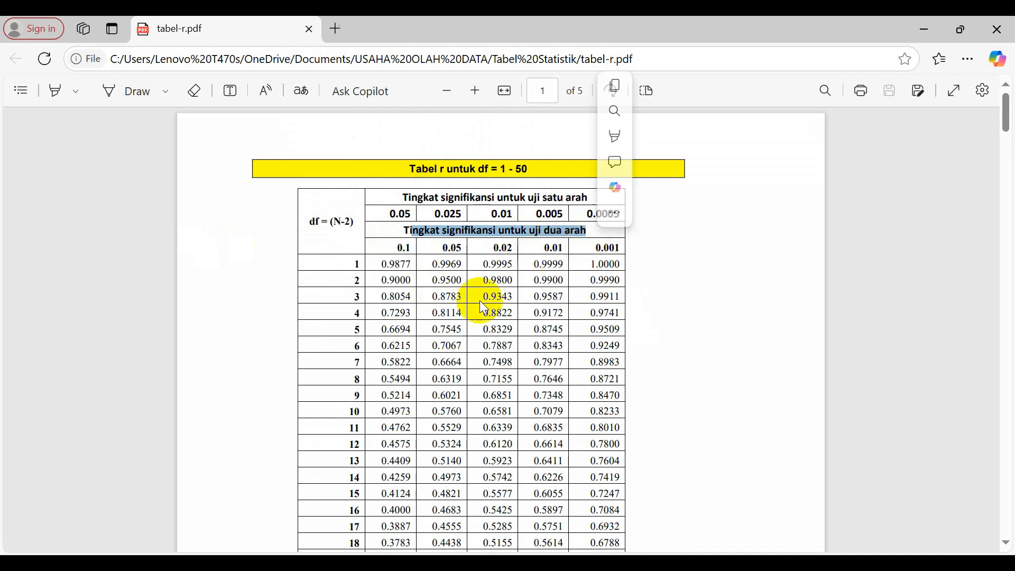
double_click(483, 295)
left_click(442, 247)
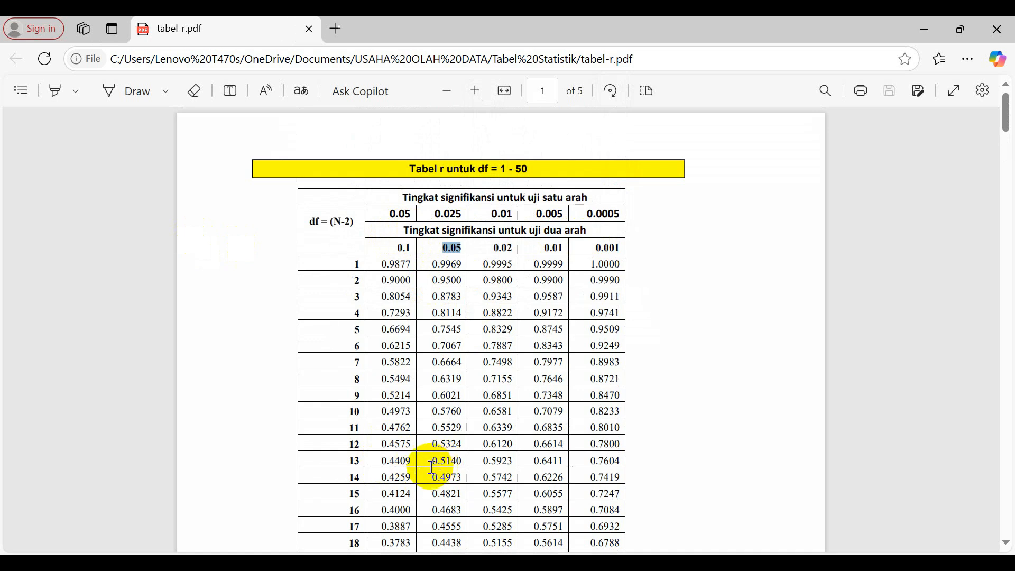
left_click_drag(434, 462, 466, 460)
key("ctrl+c")
Return to the Excel workbook, enter 0.5140 in O16 beside the r tabel label, and centre cells O15:O16.
key("alt+Tab")
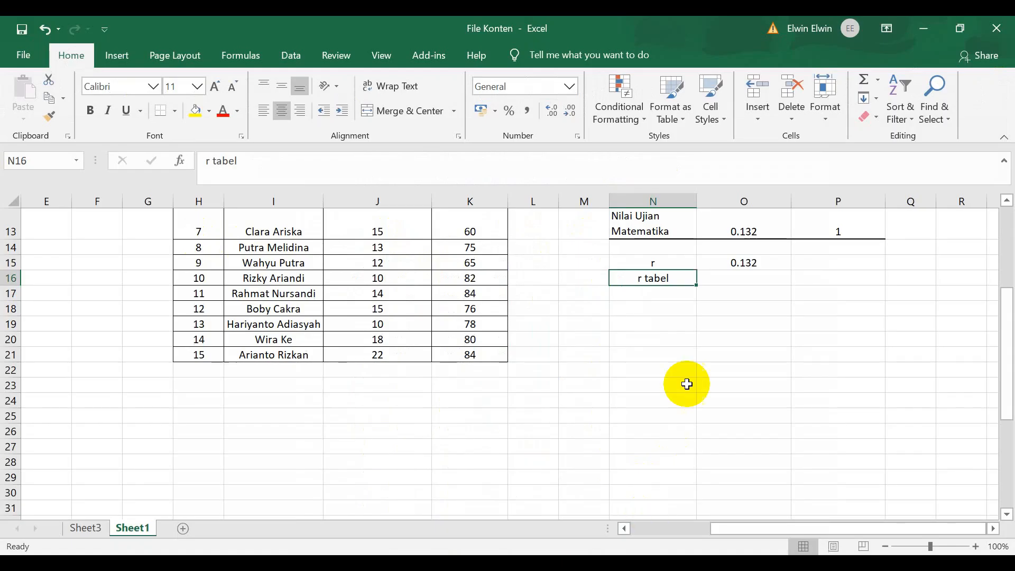
left_click(731, 264)
left_click(728, 280)
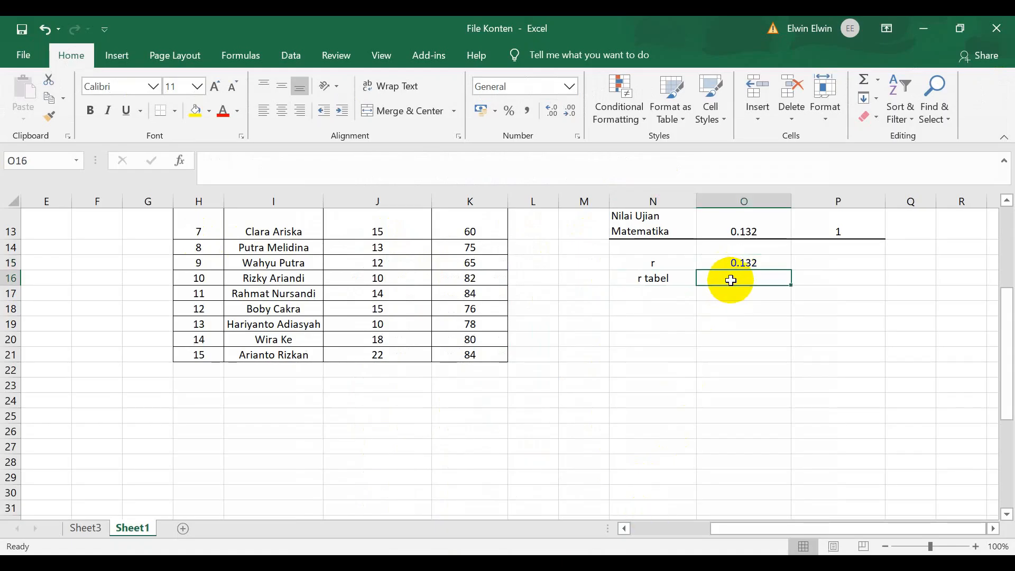
type("0.5140")
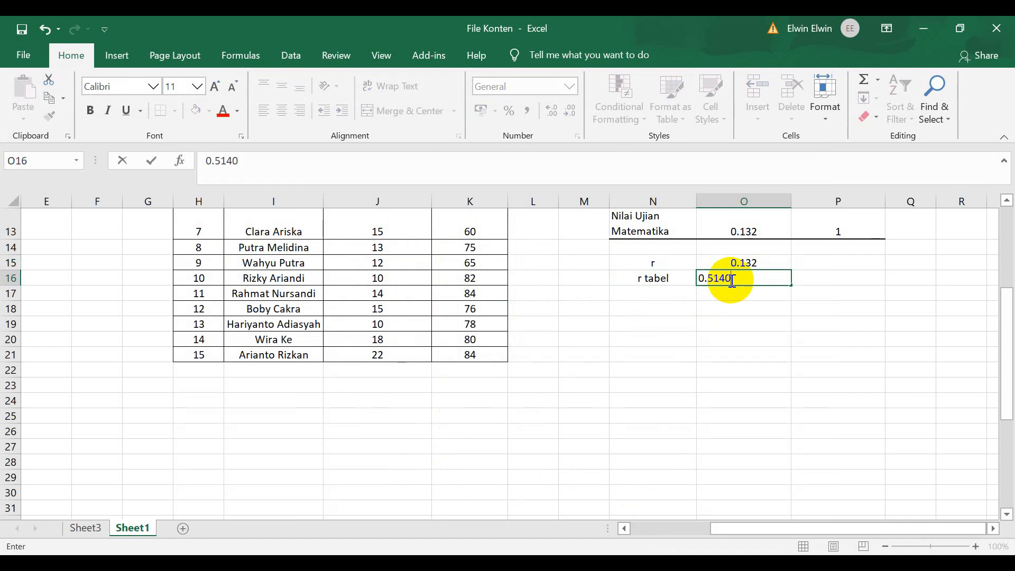
key("Return")
left_click_drag(730, 267, 734, 277)
left_click(290, 111)
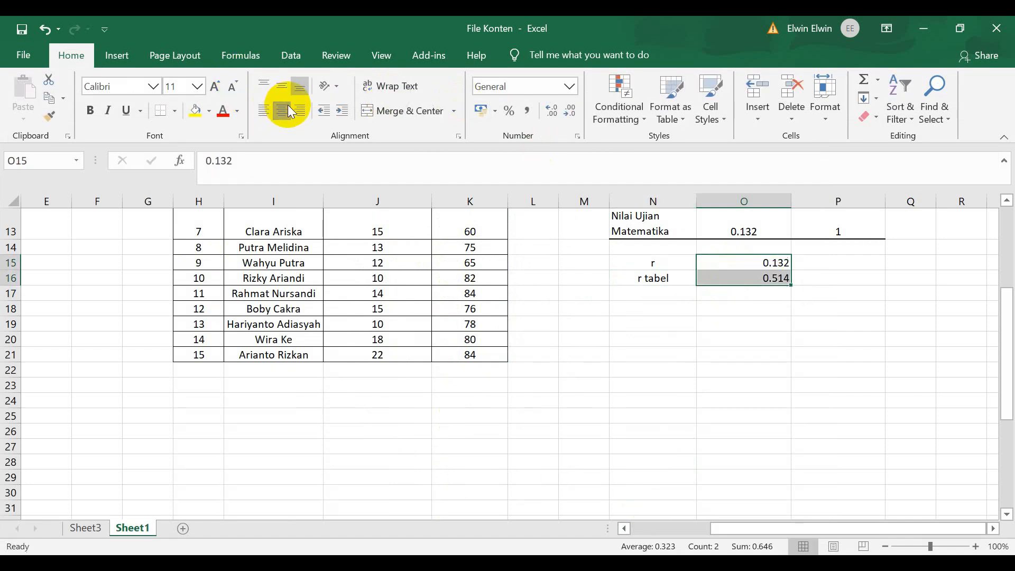
Enter in N18 the conclusion "r hitung < r tabel (0.132 < 0.514) tidak terdapat hubungan antara Waktu Bermain Game dengan Nilai Ujian Matematika".
left_click(677, 312)
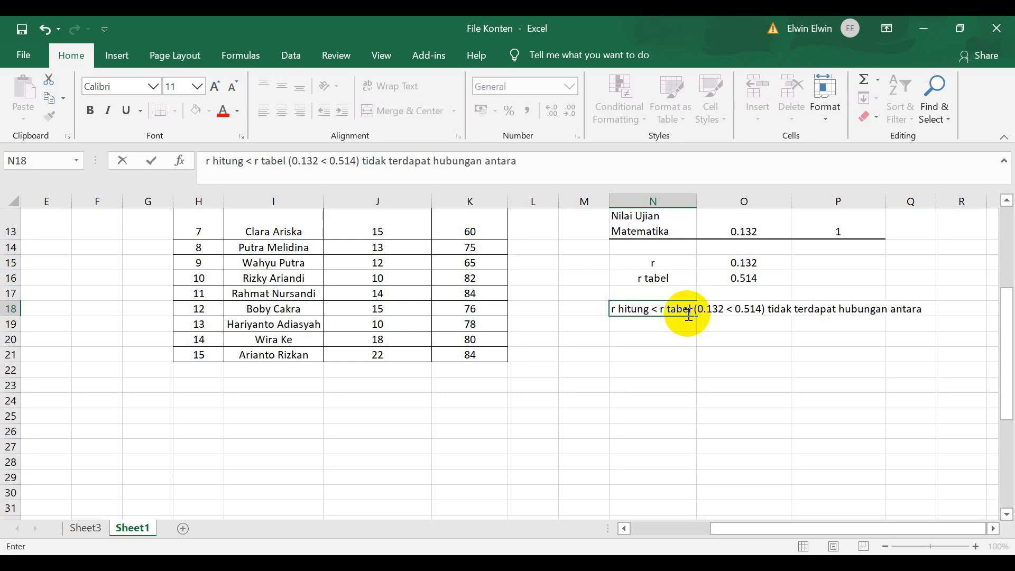
scroll(682, 312, "up", 3)
scroll(698, 296, "down", 1)
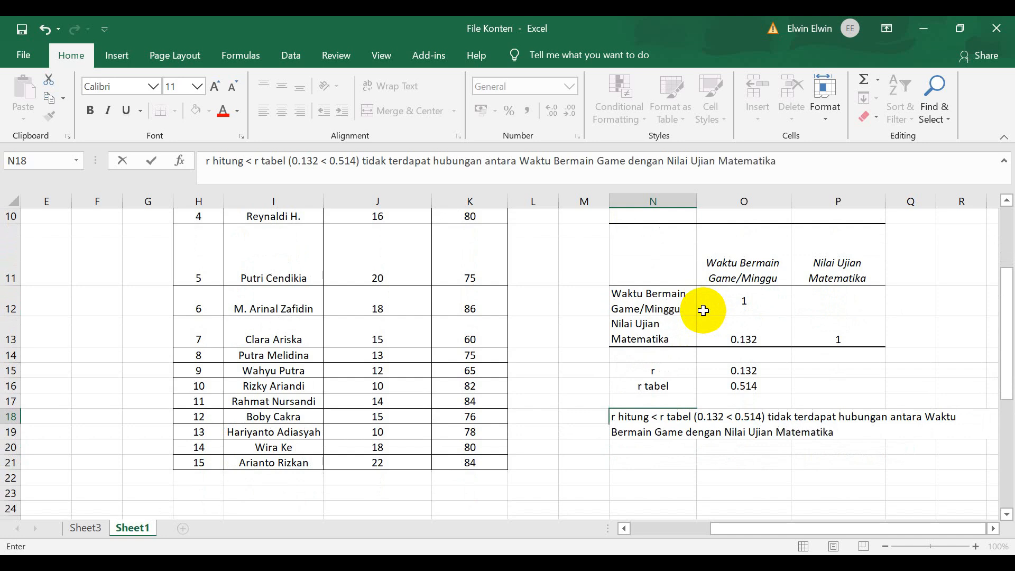
left_click(890, 464)
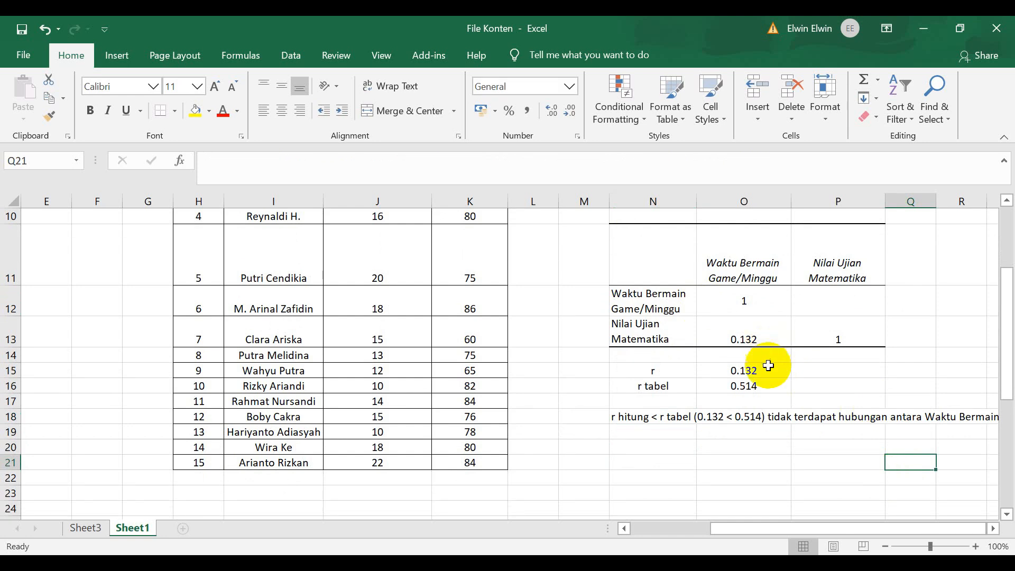
left_click(860, 480)
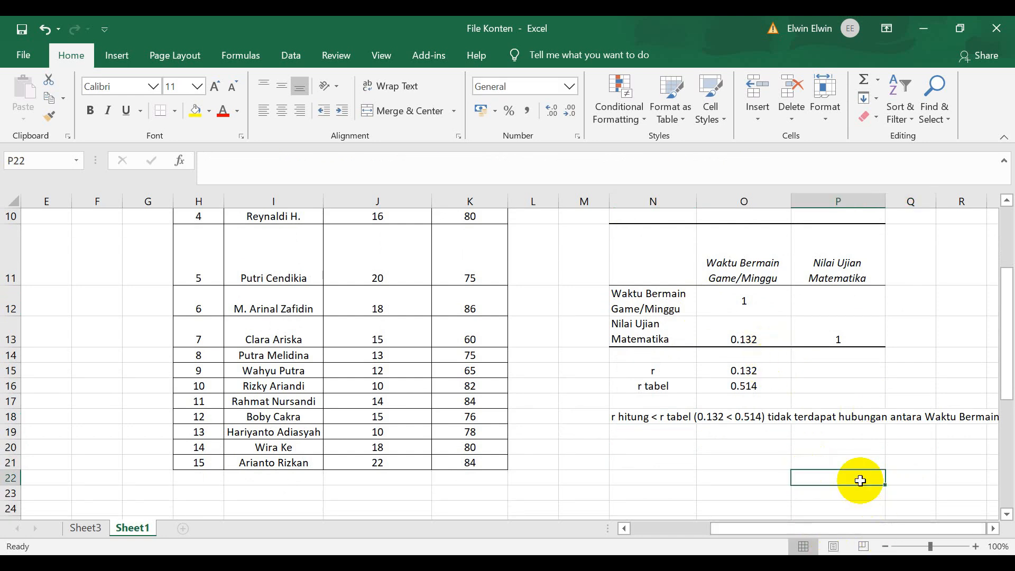
key("Right")
key("Right")
key("Right")
key("Right")
key("Right")
key("Right")
key("Right")
key("Right")
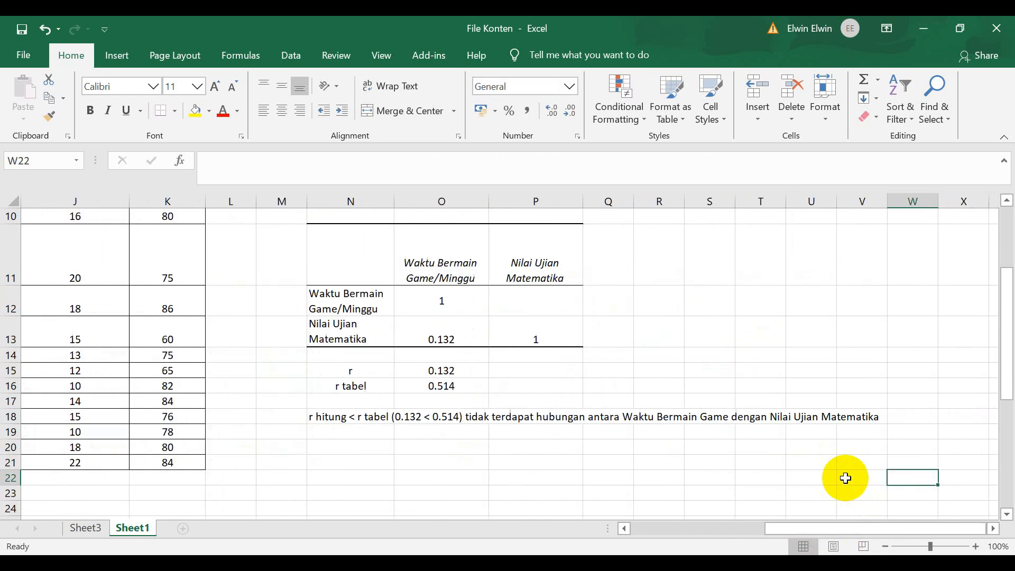
left_click_drag(889, 528, 830, 519)
Calculate the correlation between game time and exam scores in N20 with the formula =CORREL(J7:J21;K7:K21).
left_click(612, 463)
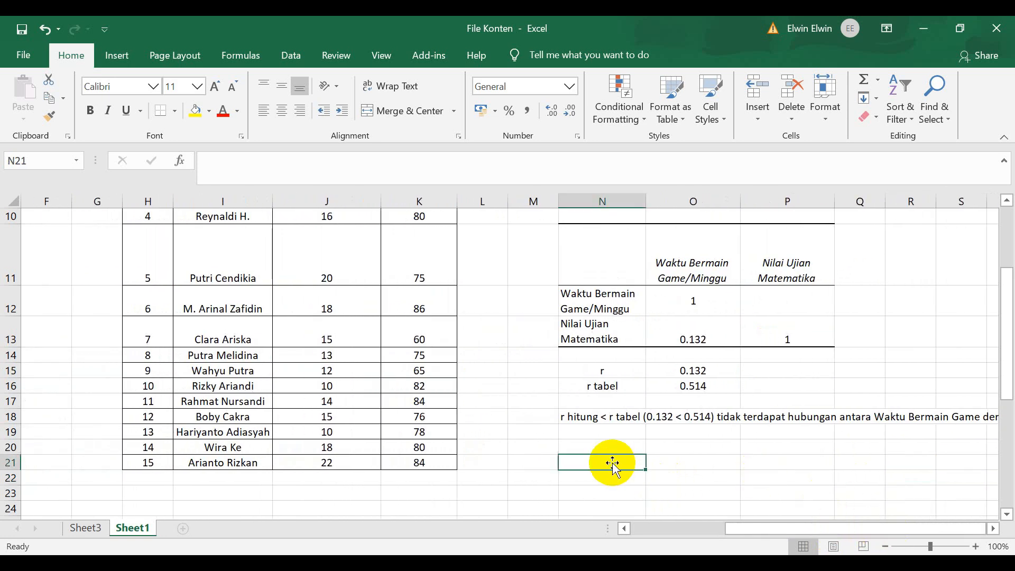
left_click(586, 450)
type("=cor")
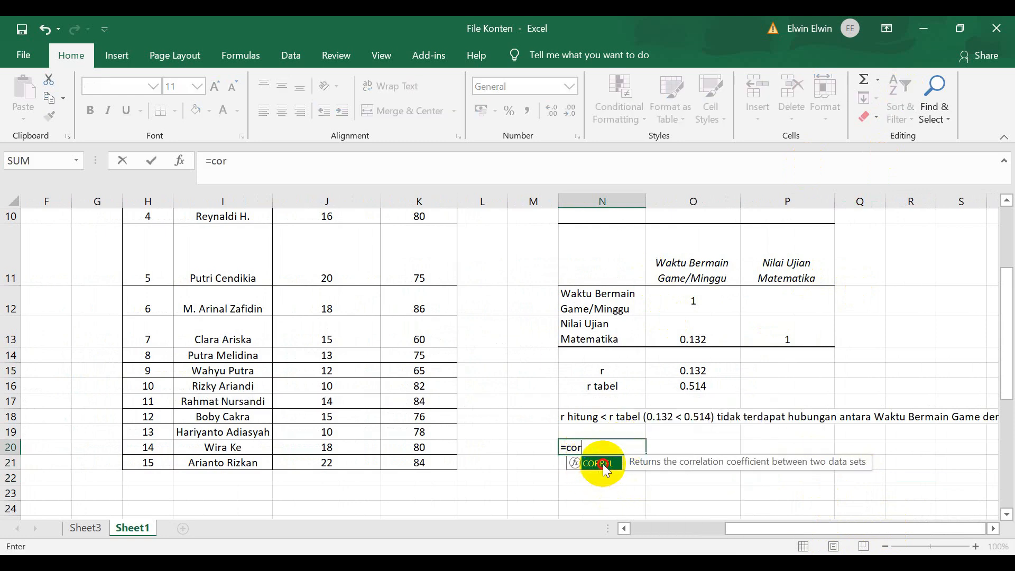
double_click(600, 463)
scroll(358, 296, "up", 3)
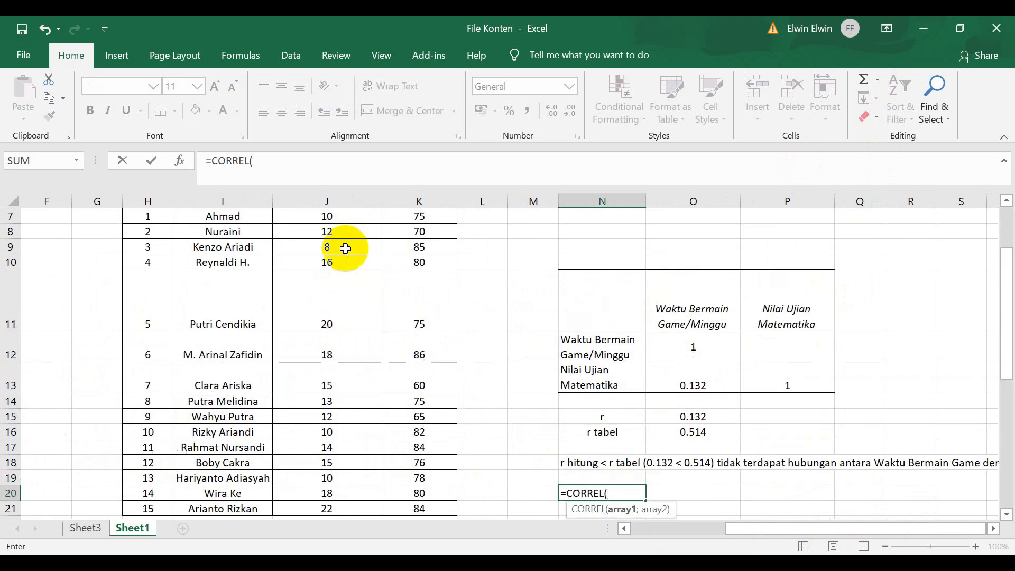
left_click_drag(327, 323, 354, 490)
type(";")
scroll(351, 486, "up", 3)
left_click_drag(423, 323, 421, 493)
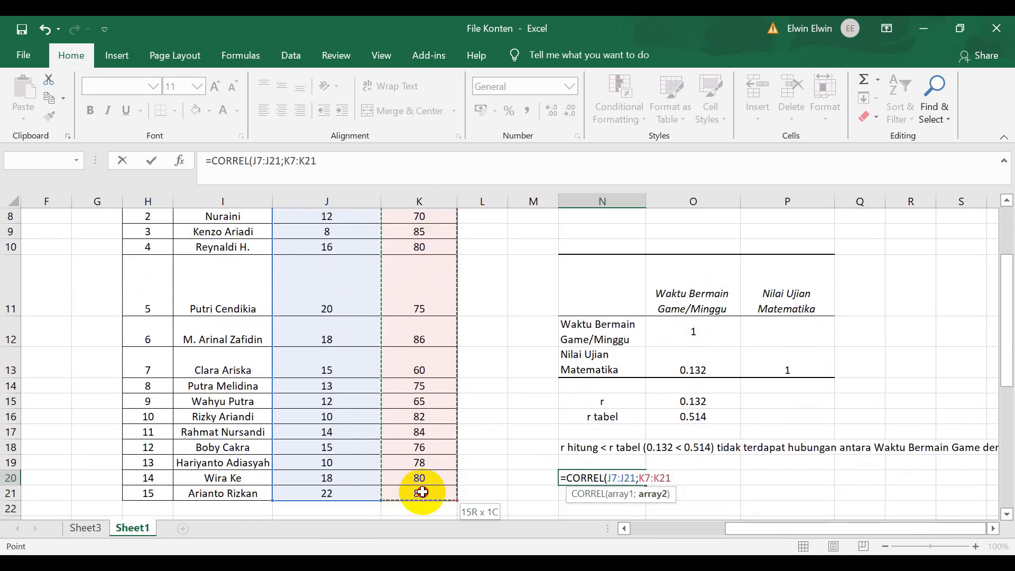
key("Return")
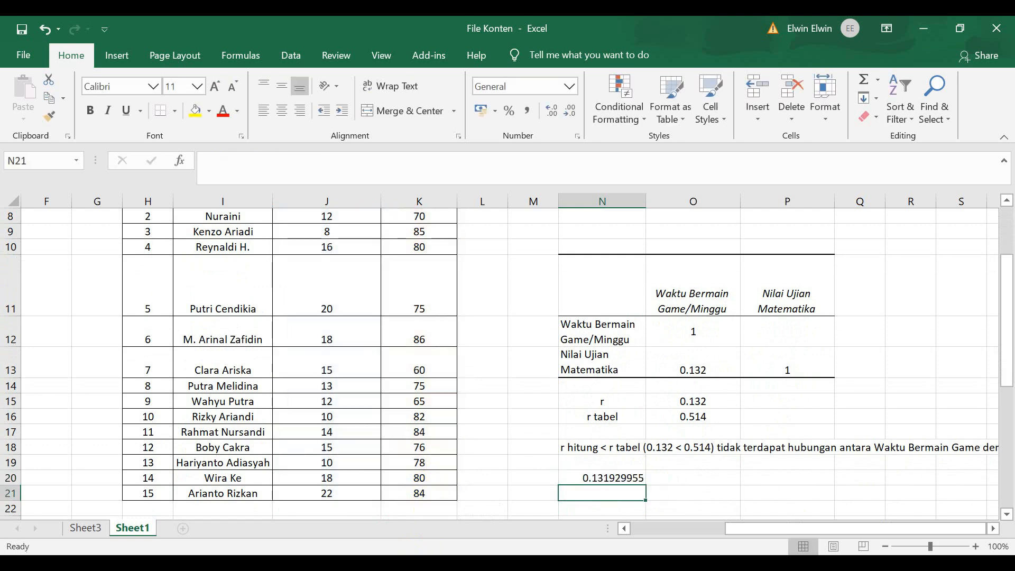
Reduce the CORREL result in N20 to three decimal places and centre it.
left_click(611, 463)
left_click(608, 477)
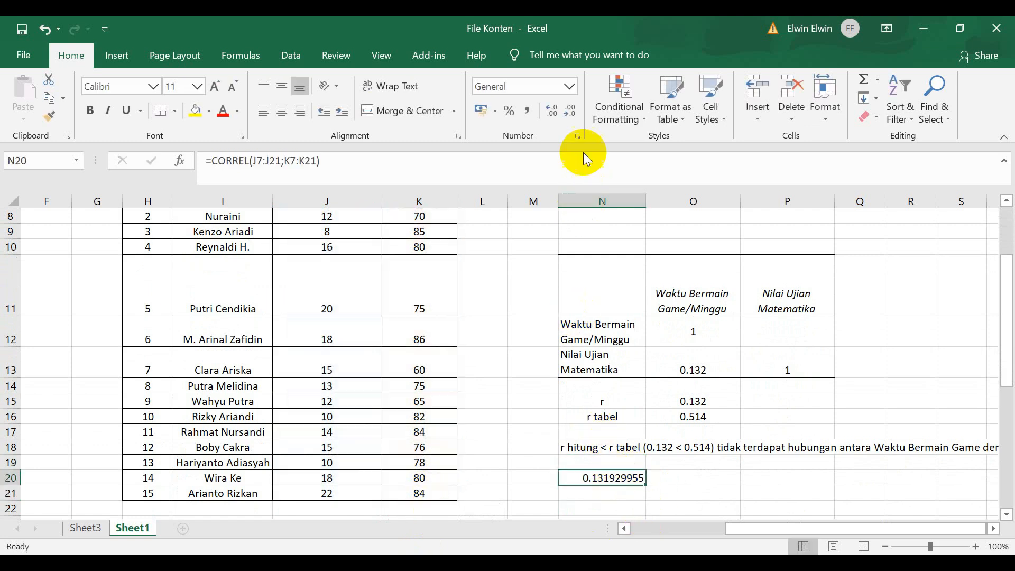
left_click(570, 113)
left_click(570, 114)
left_click(569, 113)
left_click(570, 113)
left_click(570, 113)
left_click(570, 113)
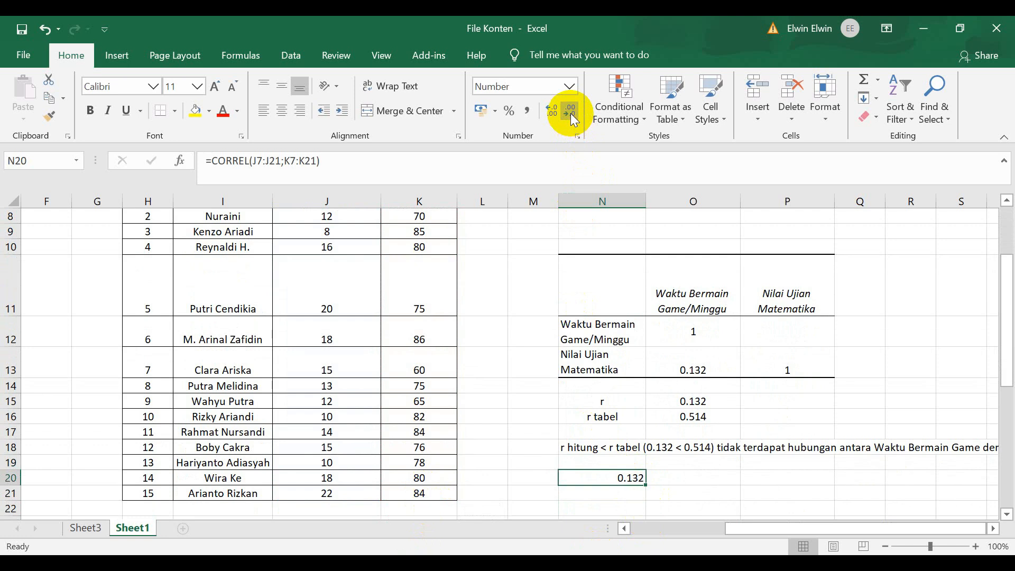
left_click(283, 109)
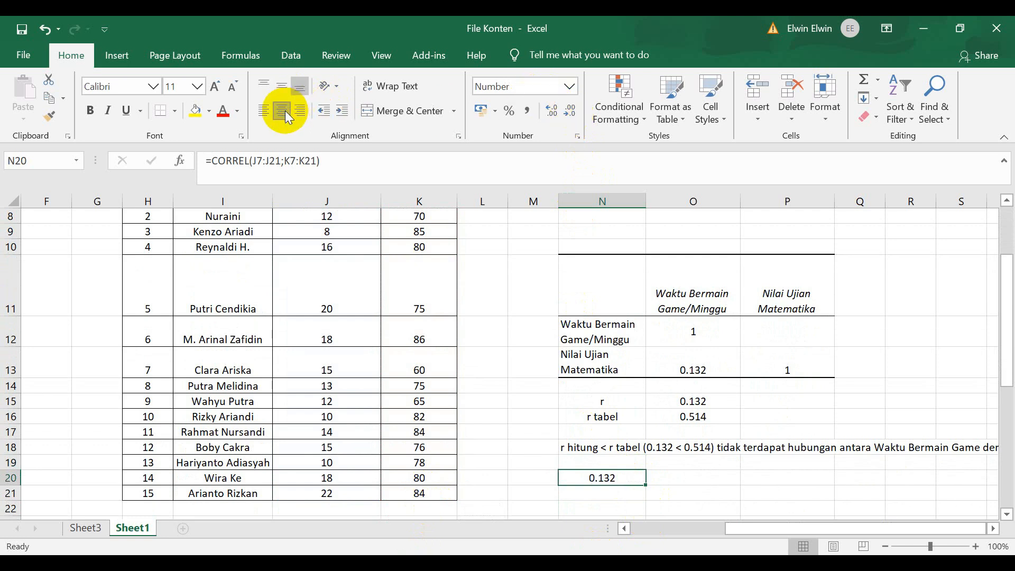
Compare the CORREL result in N20 with the r value in O15.
left_click(701, 404)
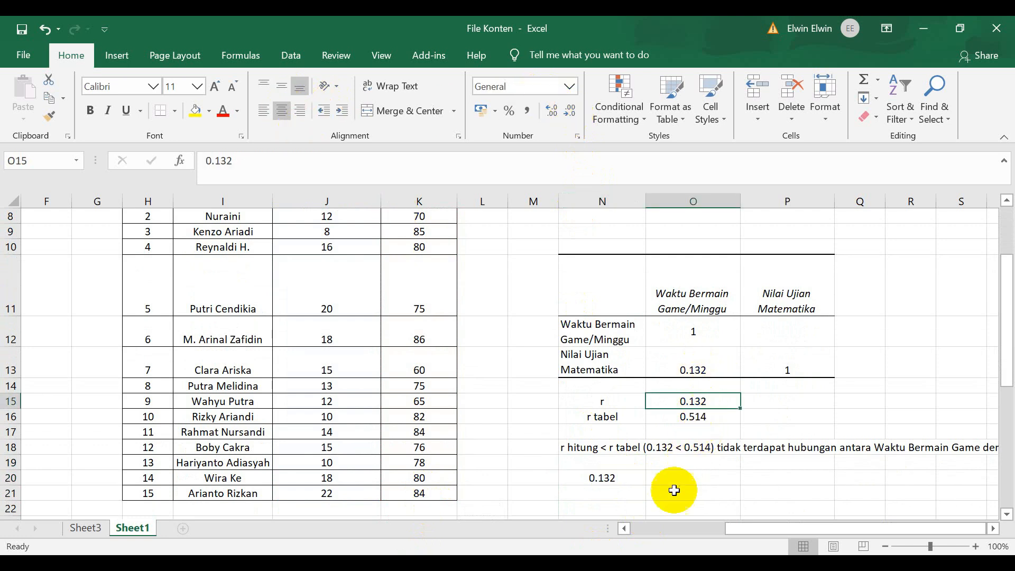
left_click(650, 477)
scroll(641, 446, "up", 1)
scroll(410, 423, "down", 3)
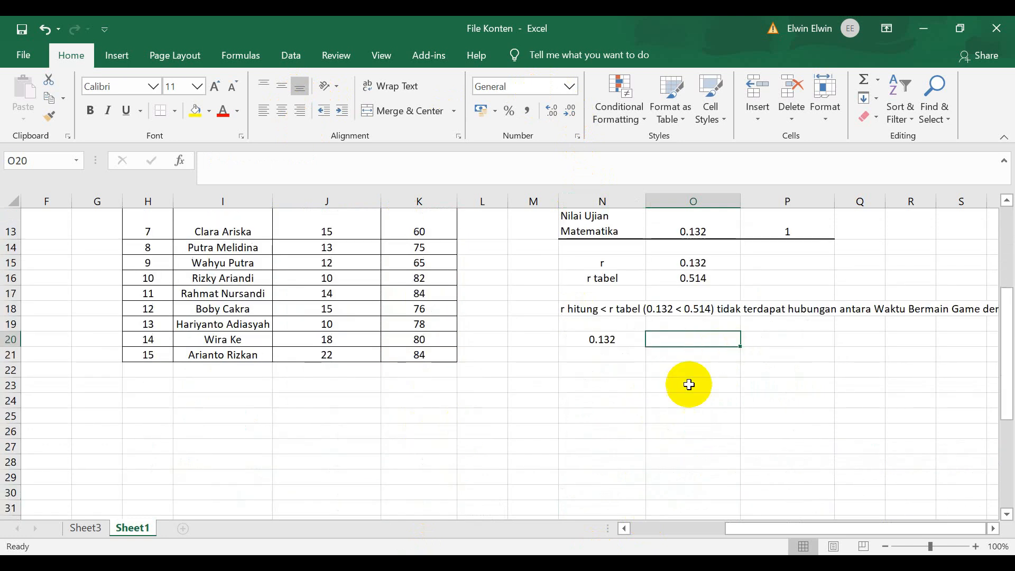
Search for spss, launch IBM SPSS Statistics 25, and dismiss its welcome dialog to reach the empty Data Editor.
key("super+s")
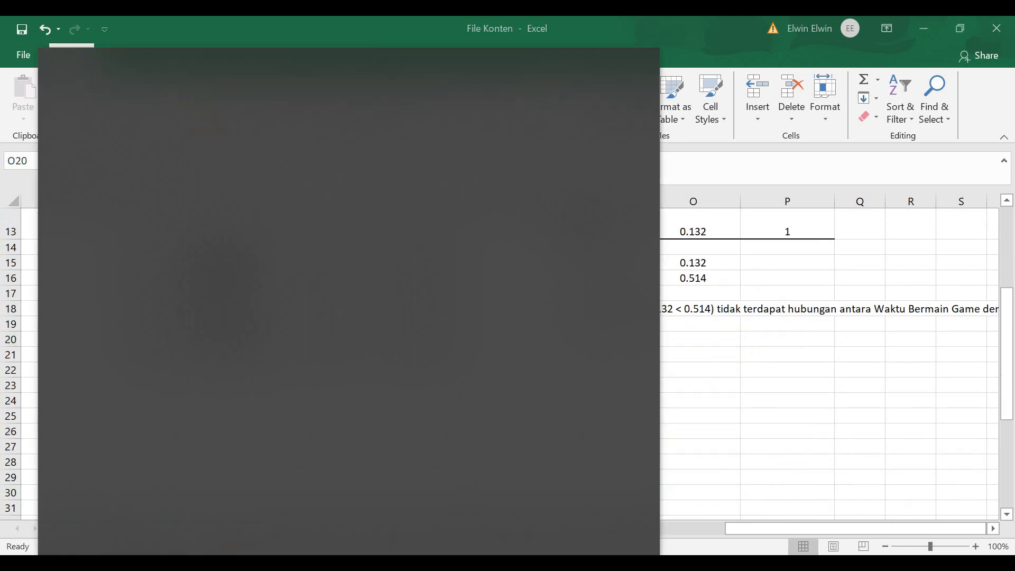
type("spss")
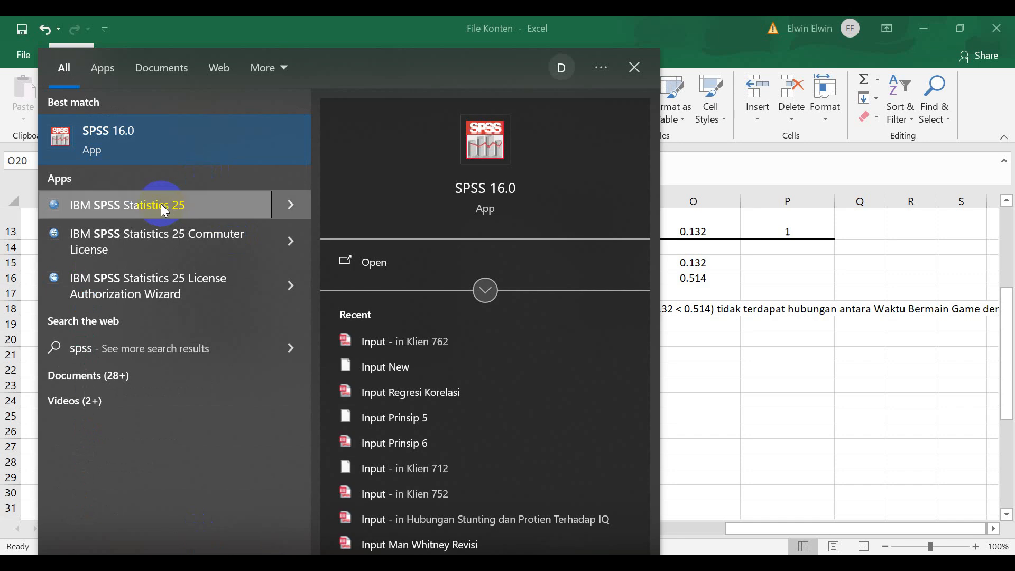
left_click(160, 210)
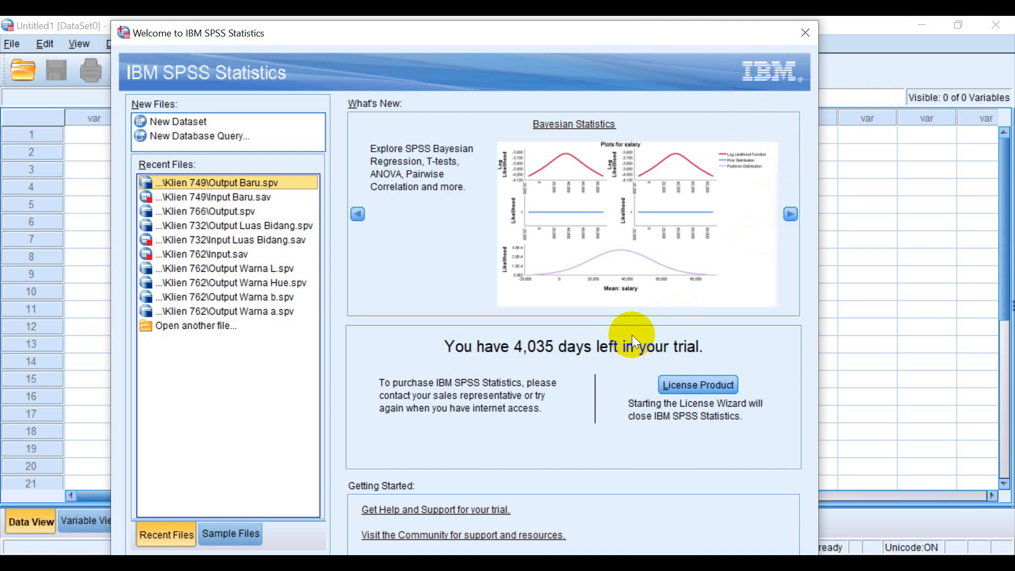
left_click(804, 36)
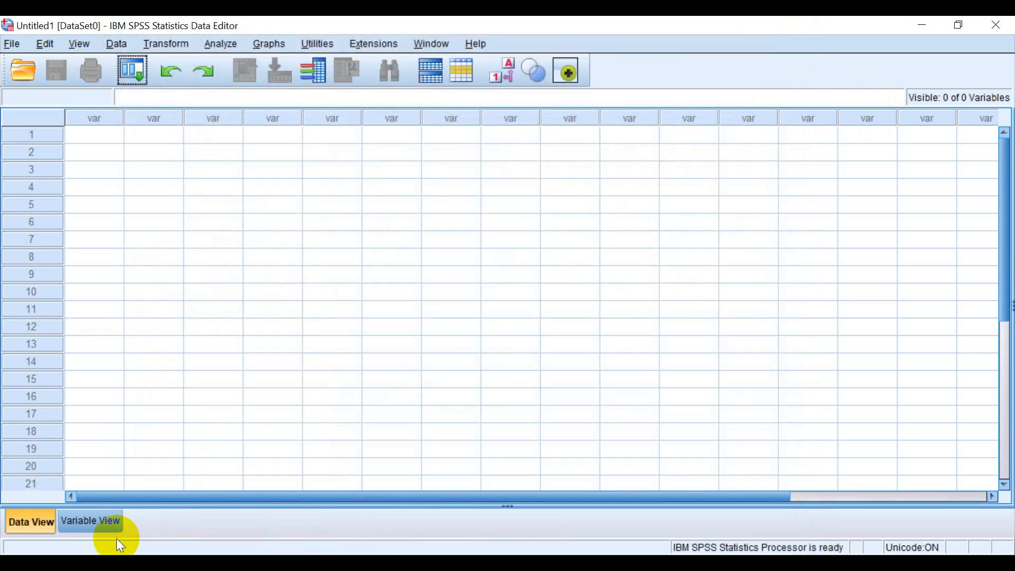
Define two variables named WBG and NUM in the Variable View, checking the Excel data table for the names.
left_click(111, 523)
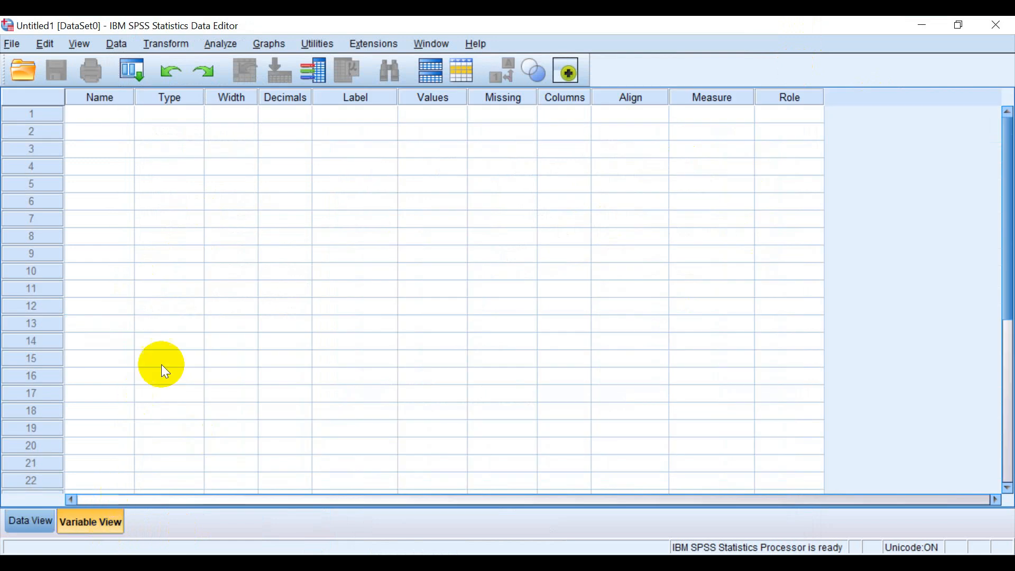
left_click(123, 114)
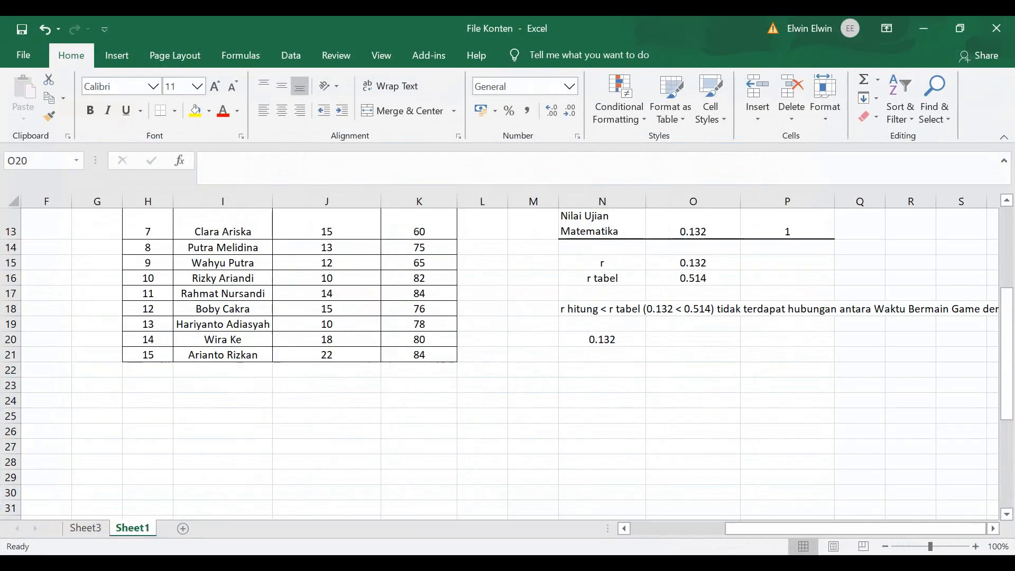
scroll(569, 384, "up", 1)
scroll(569, 383, "up", 4)
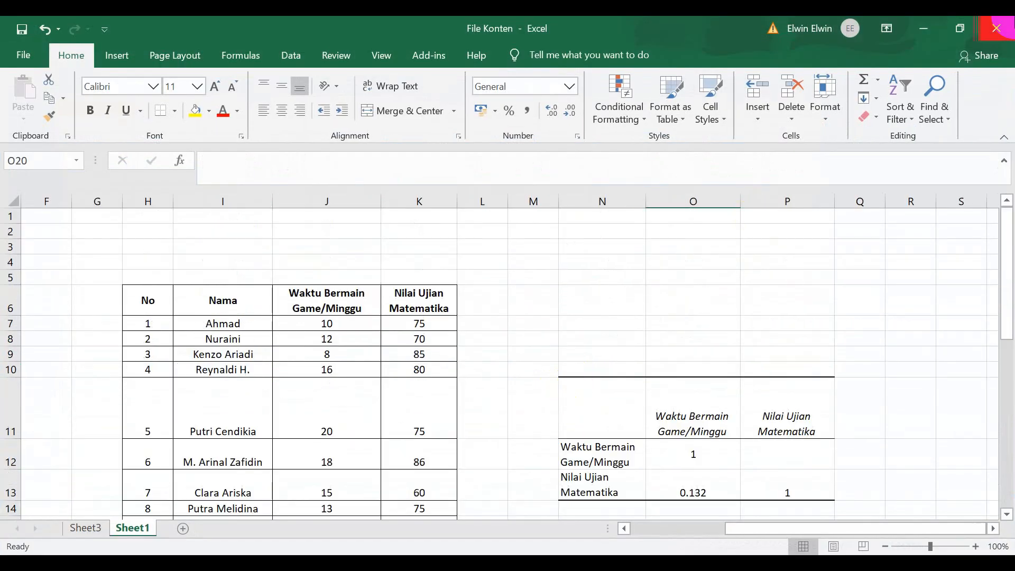
left_click(924, 31)
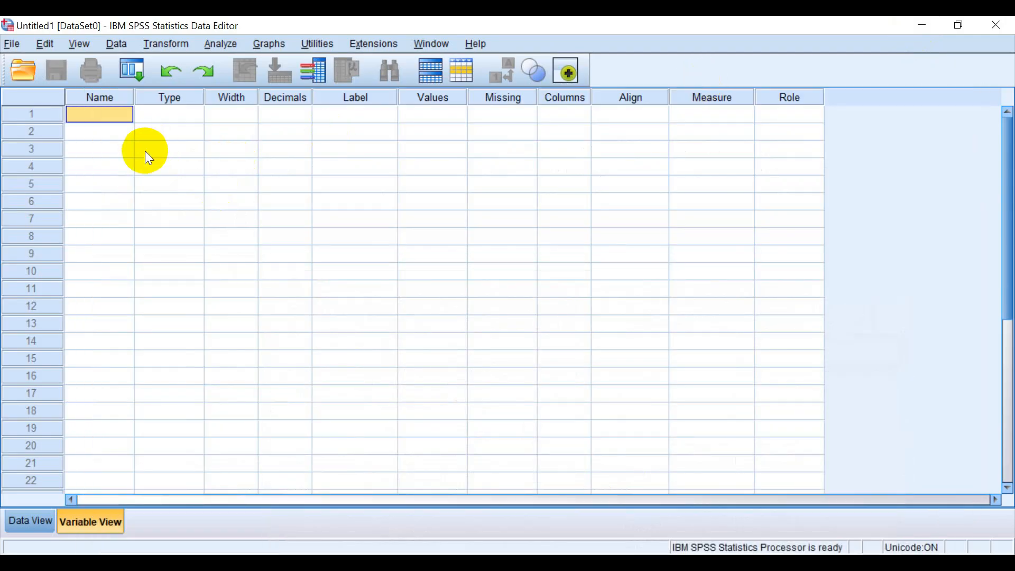
type("WBg")
key("BackSpace")
type("G")
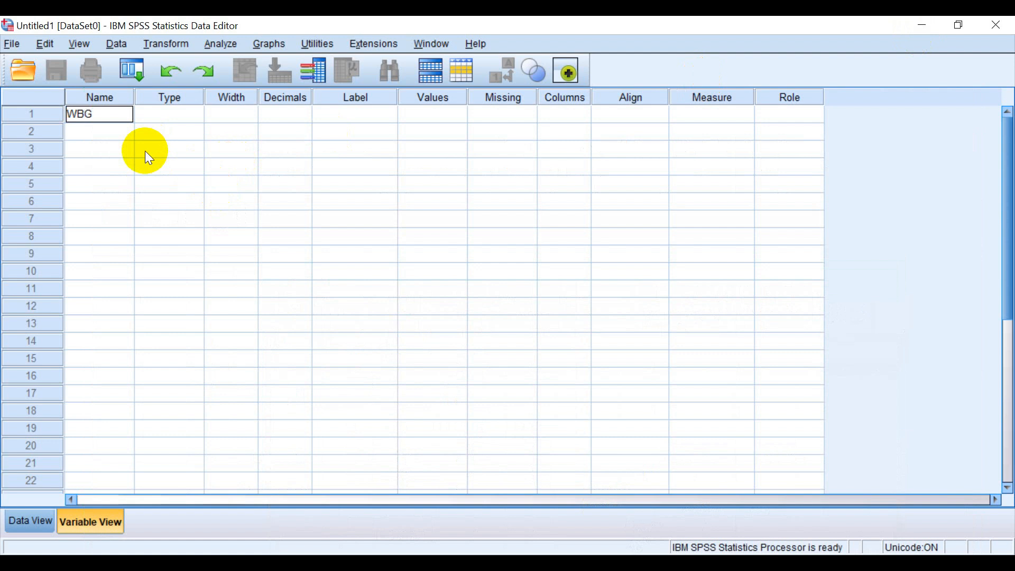
key("Return")
type("NUM")
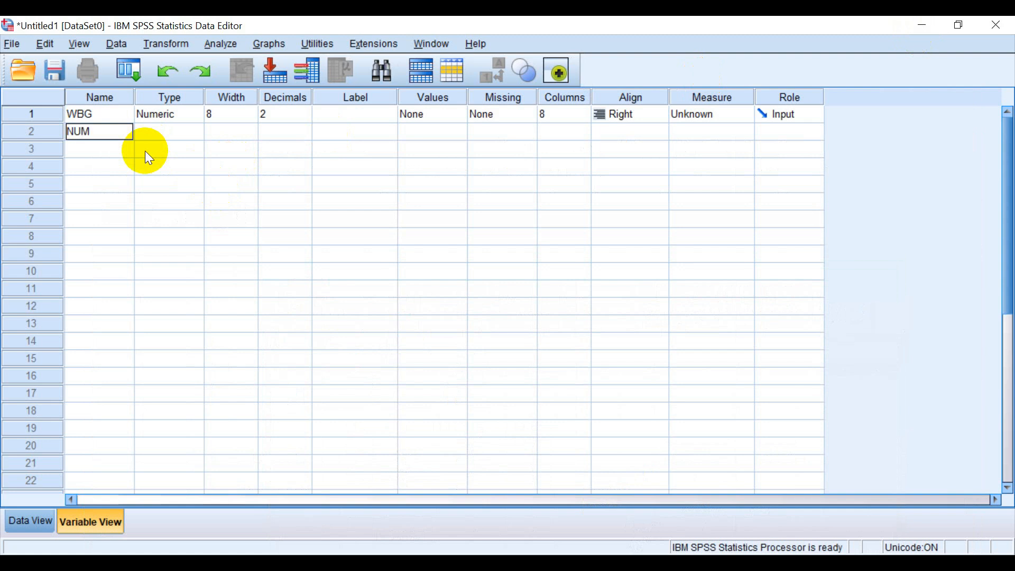
Label the WBG variable "Waktu Bermain Game", keeping its name as WBG.
left_click(323, 115)
type("Wa")
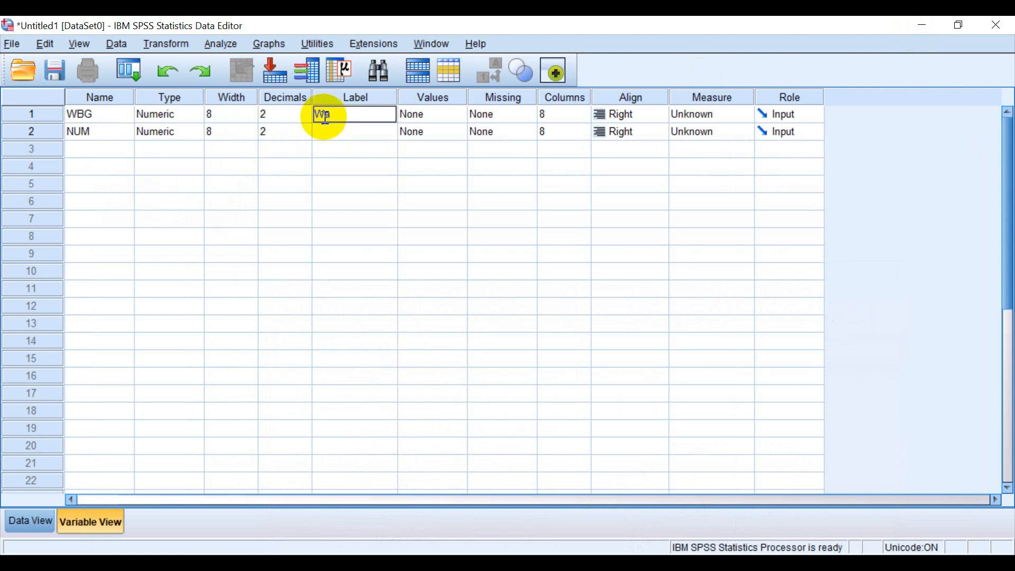
type("ktu")
key("Home")
type("Ber")
key("BackSpace")
key("BackSpace")
type("WBG")
double_click(367, 115)
type("Waktu Bermain Game")
Label the NUM variable "Nilai Ujian Matematika", keeping its name as NUM.
left_click(376, 133)
type("Nilai Ujian")
key("Home")
type("Matem")
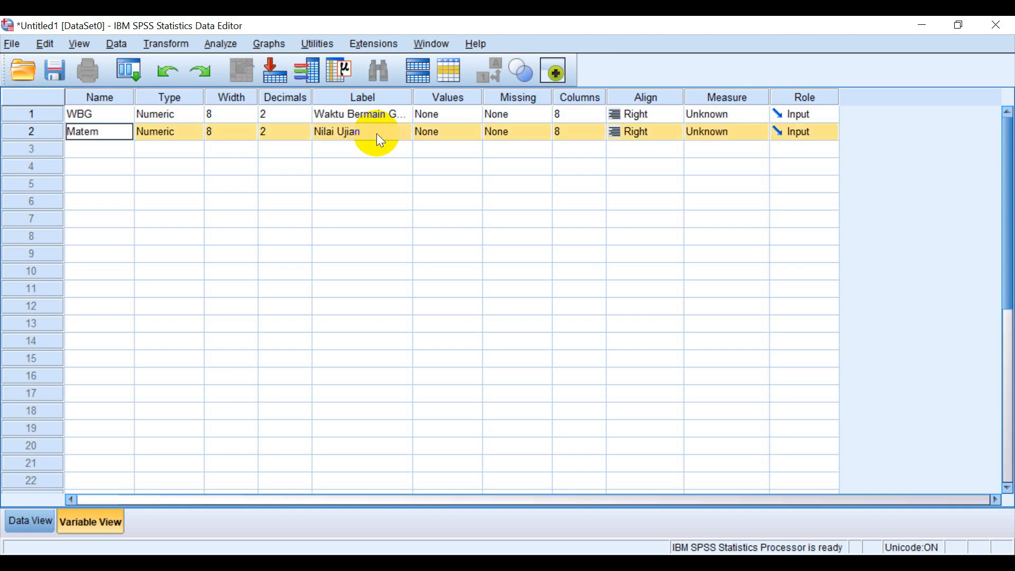
key("BackSpace")
key("BackSpace")
key("BackSpace")
key("BackSpace")
key("BackSpace")
type("NUM")
left_click(376, 132)
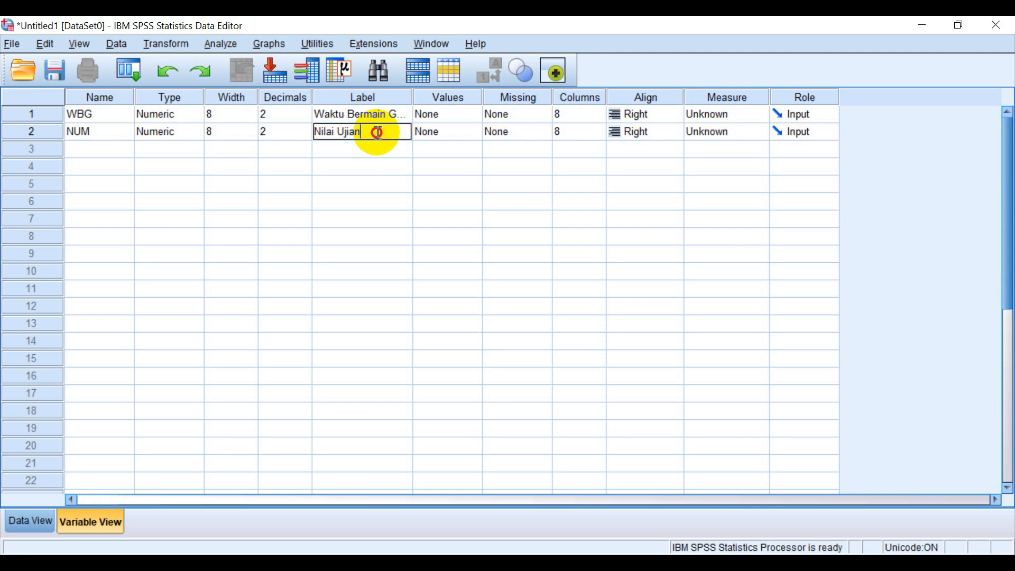
type("Matematika")
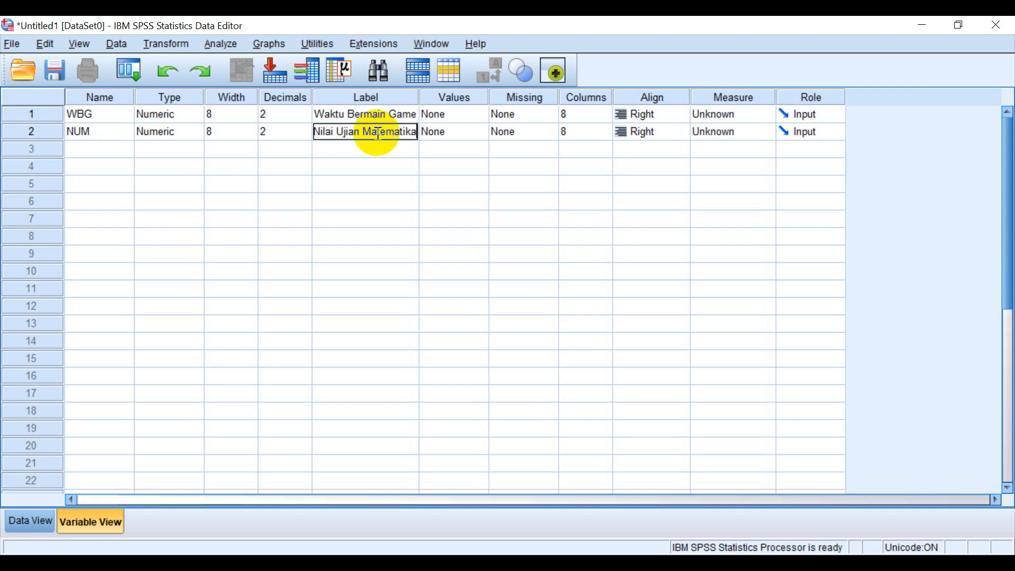
Copy the game times and exam scores in J7:K21 from Excel into the WBG and NUM columns of the SPSS Data View.
left_click(39, 524)
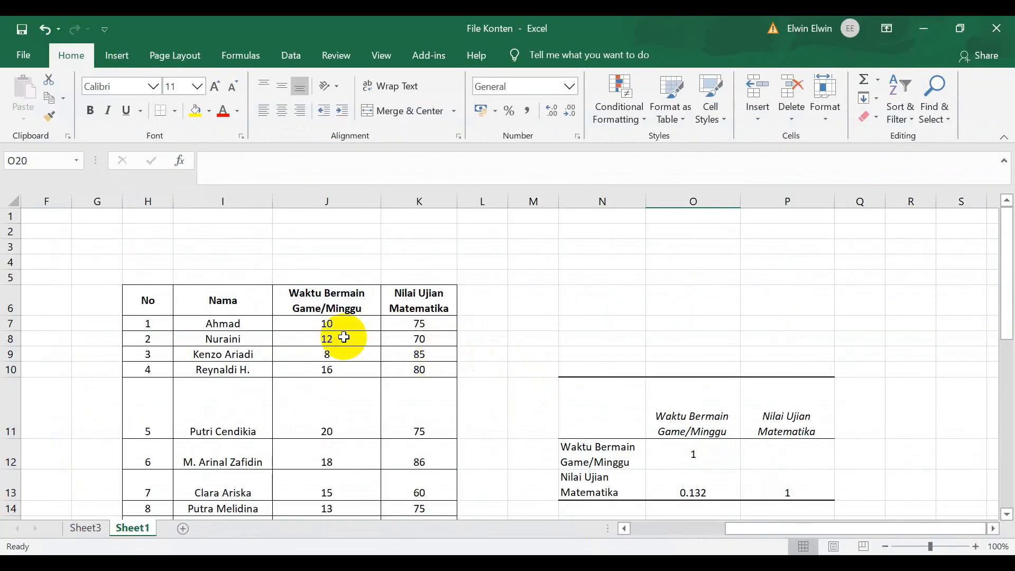
left_click(340, 329)
left_click_drag(339, 329, 424, 498)
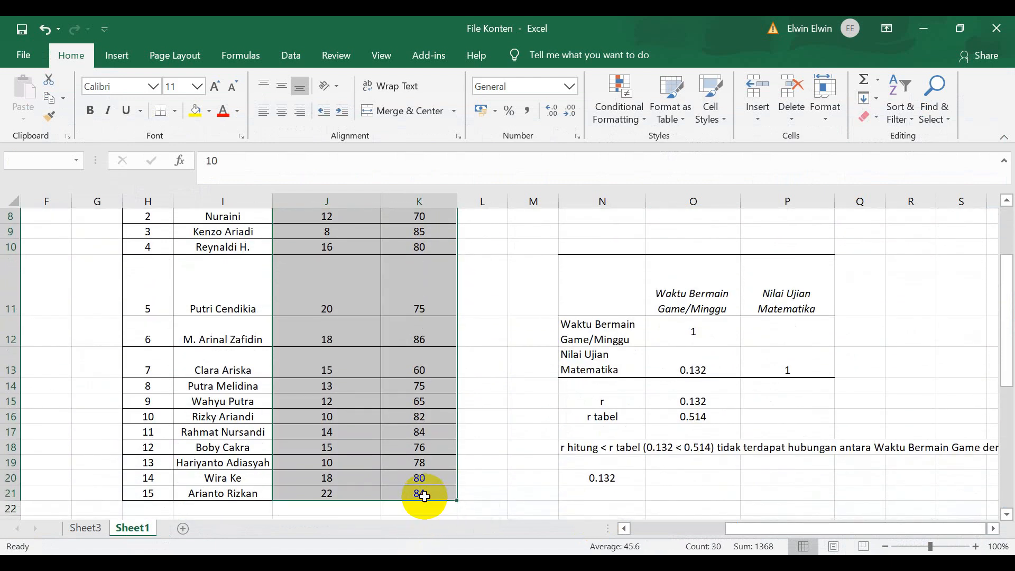
key("ctrl+c")
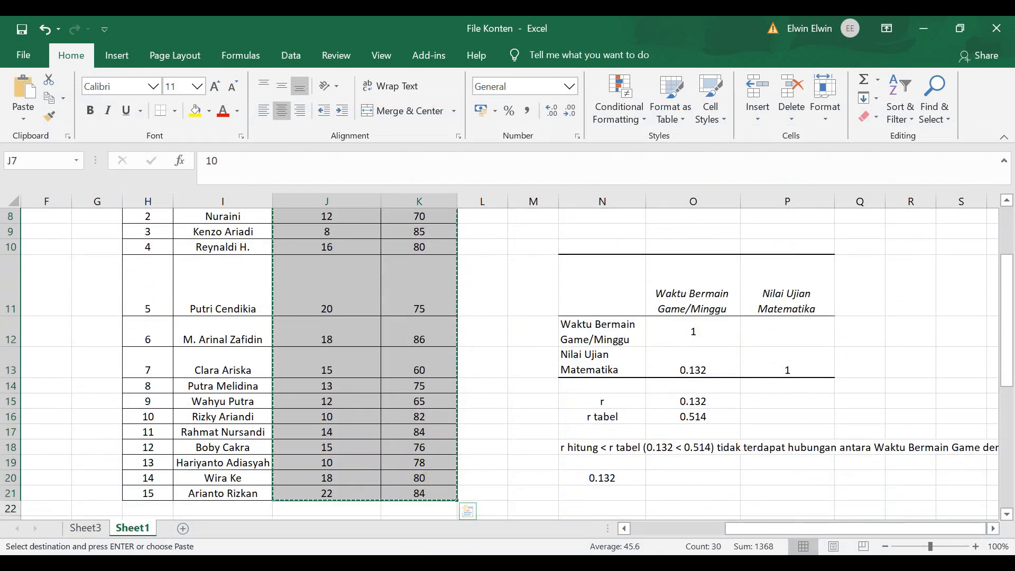
left_click(643, 564)
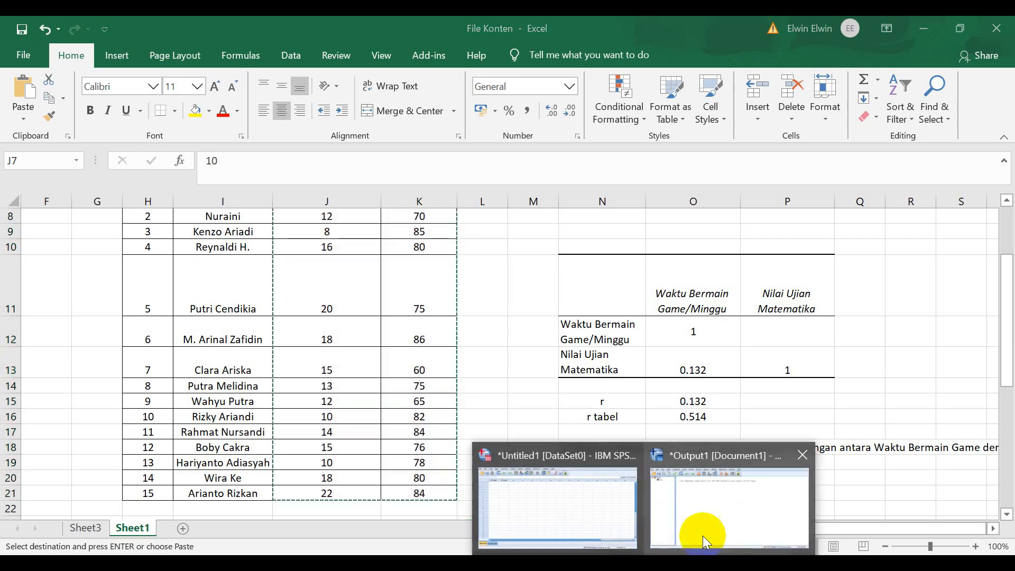
left_click(619, 512)
left_click(120, 141)
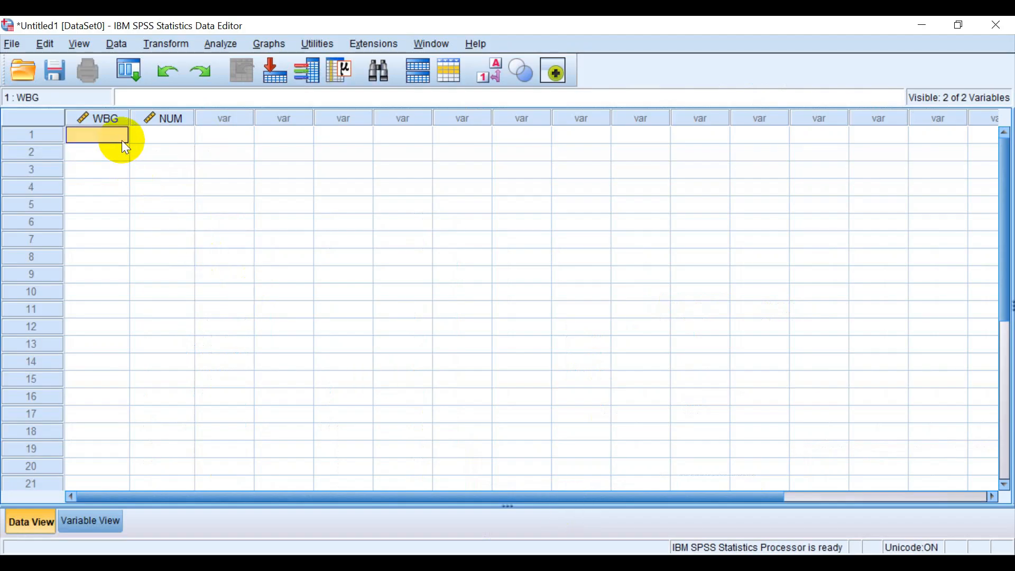
key("ctrl+v")
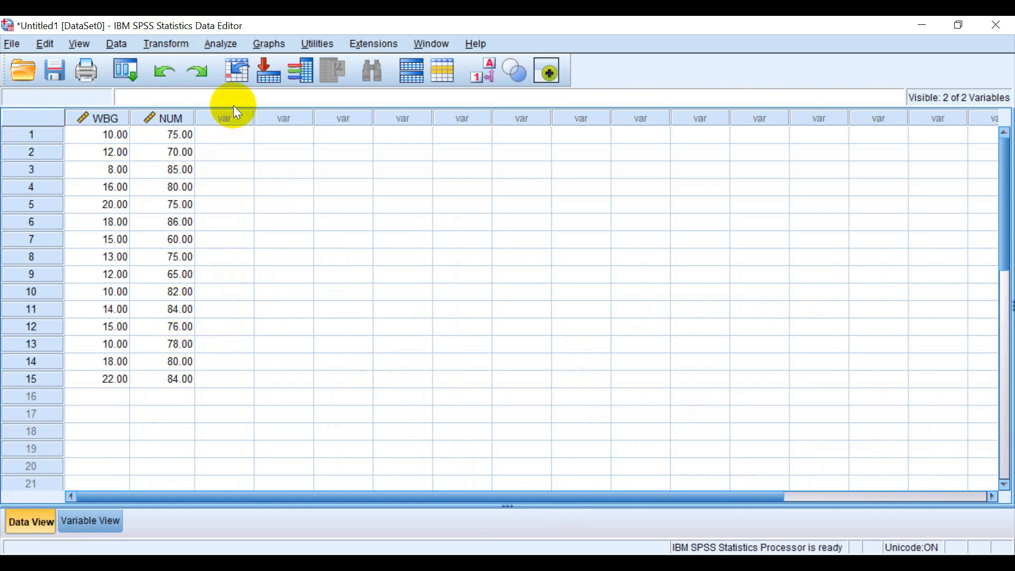
Run a two-tailed Pearson bivariate correlation on Waktu Bermain Game and Nilai Ujian Matematika.
left_click(219, 42)
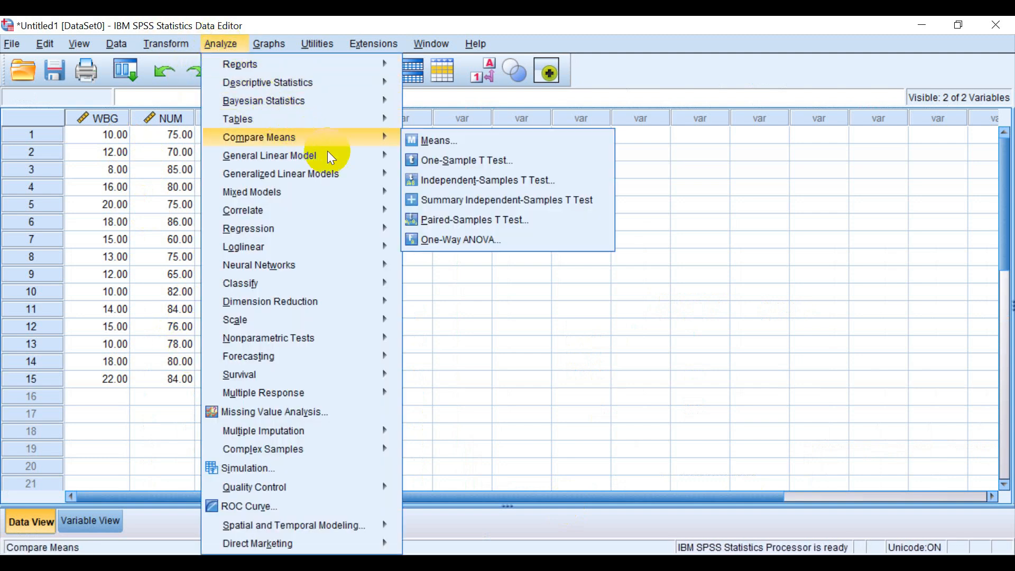
mouse_move(344, 209)
left_click(441, 215)
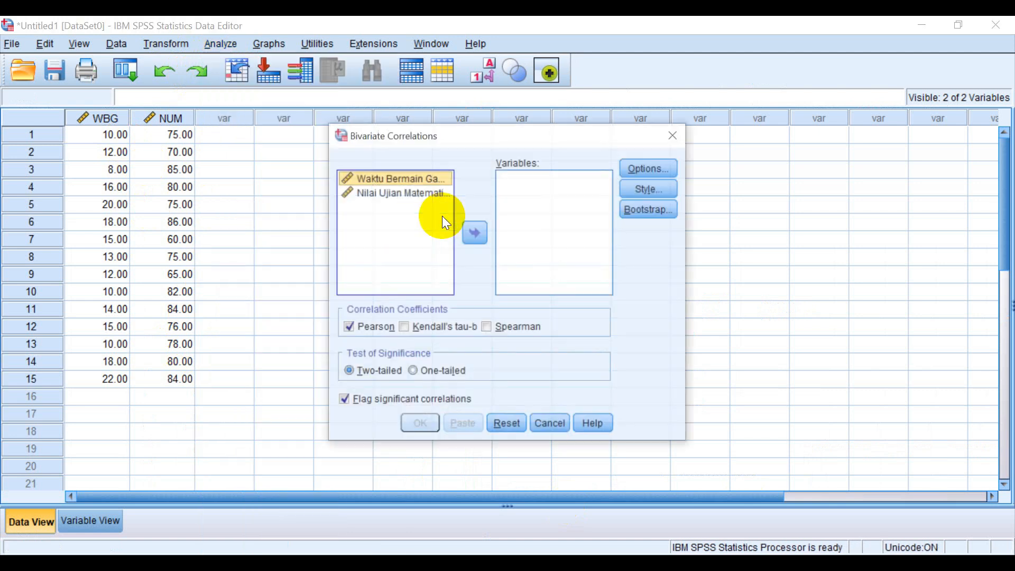
left_click(433, 193, "shift")
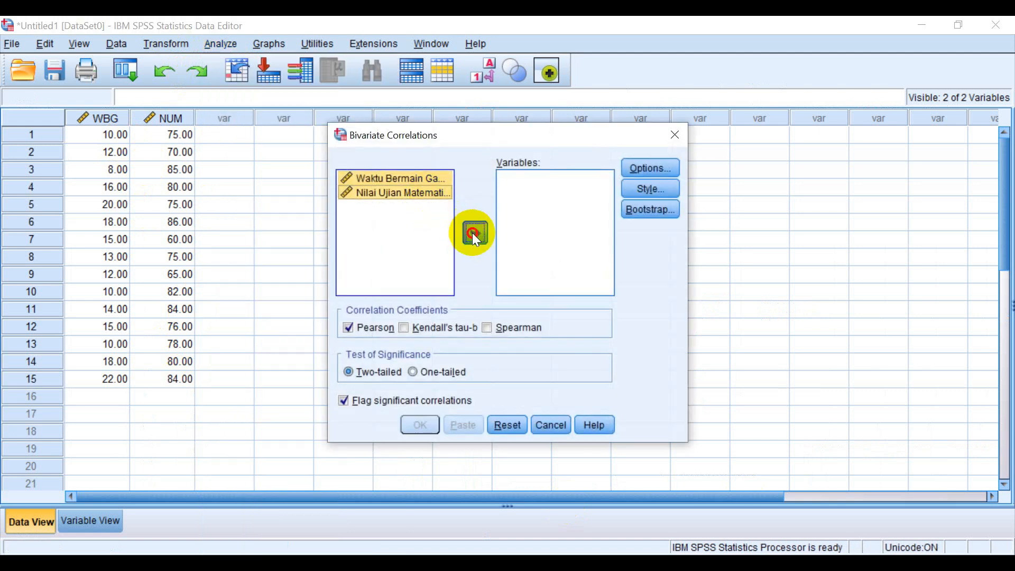
left_click(475, 233)
left_click(421, 425)
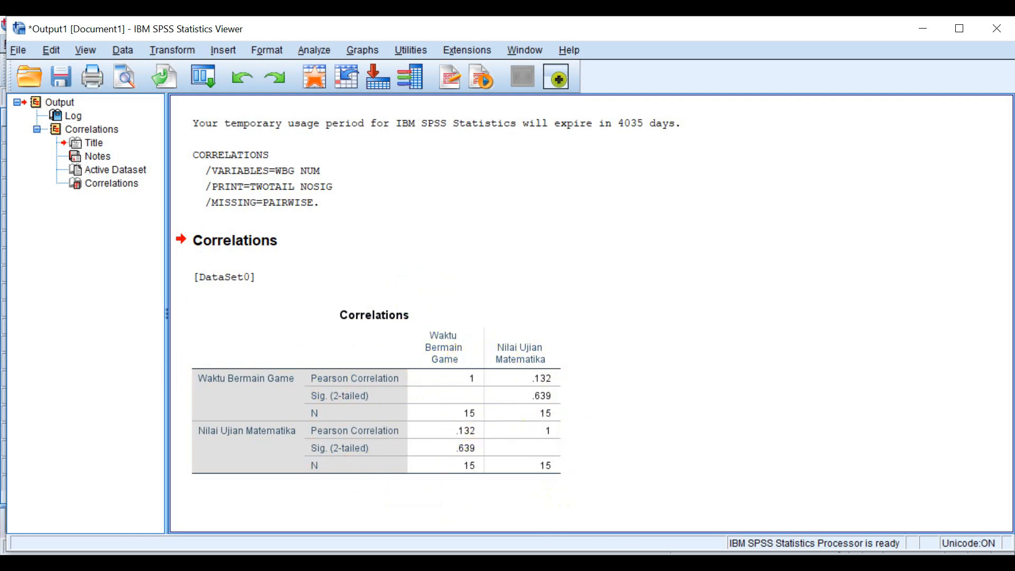
Switch to Excel and check the r tabel value in N16:O16 against the SPSS correlation result.
left_click(568, 563)
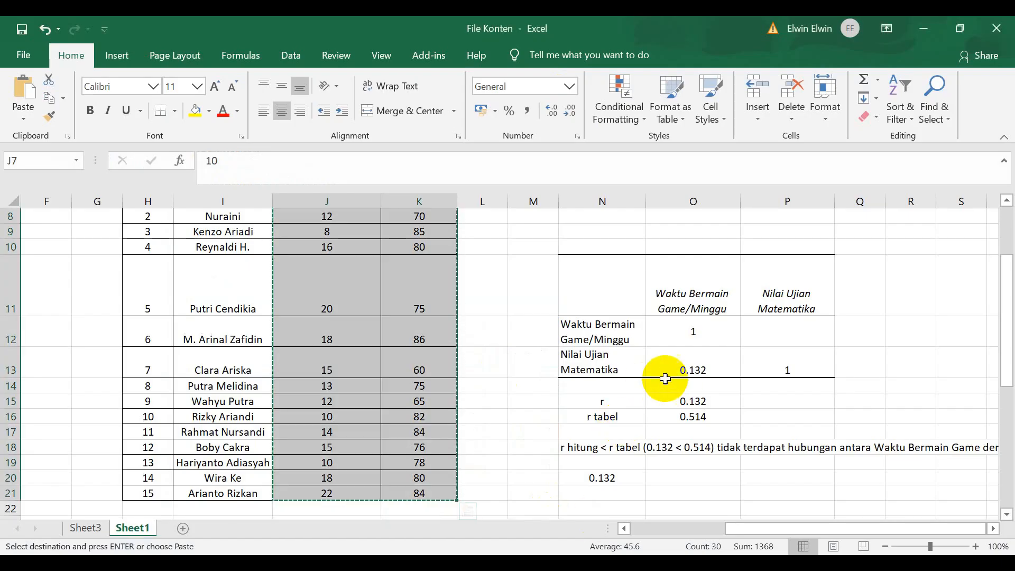
left_click_drag(599, 412, 675, 419)
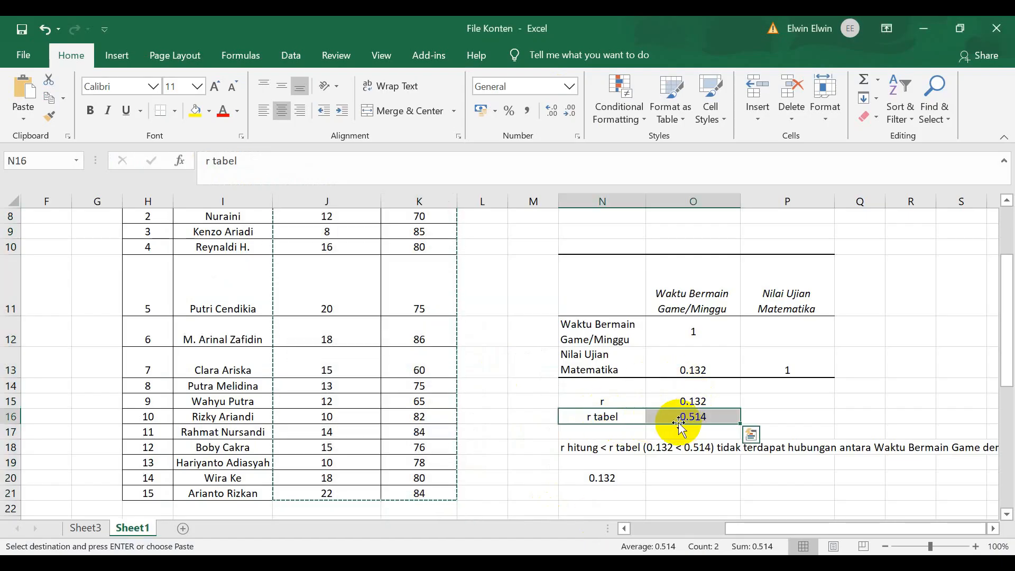
scroll(665, 431, "up", 3)
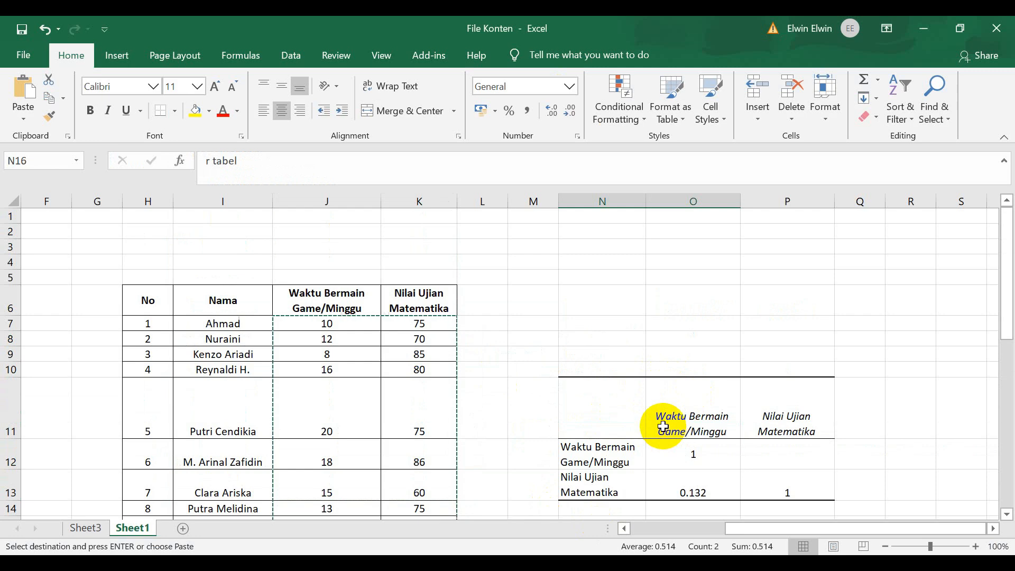